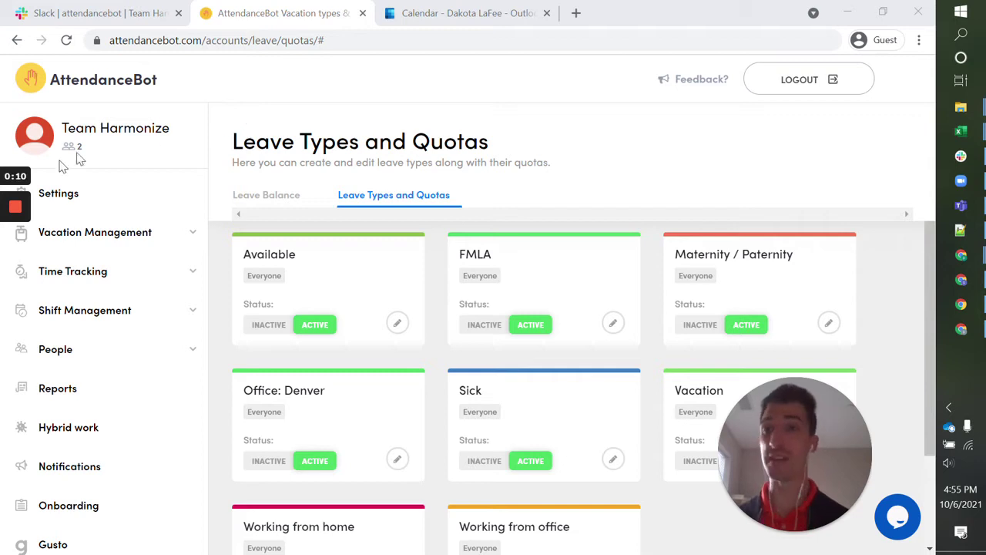
Open the leave balances under Vacation Management and review the employees' balances across all leave types
{"action": "left_click", "coordinate": [146, 238]}
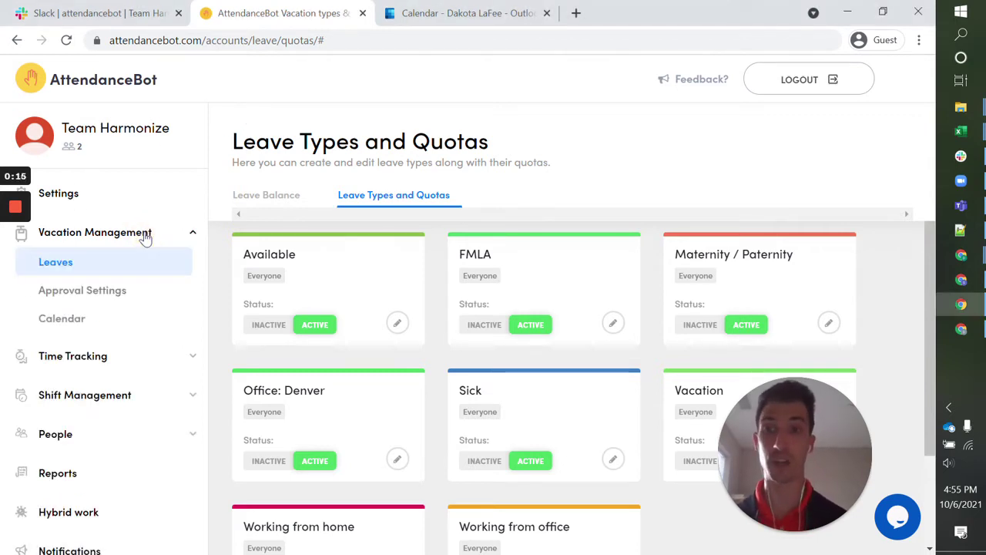
{"action": "left_click", "coordinate": [74, 269]}
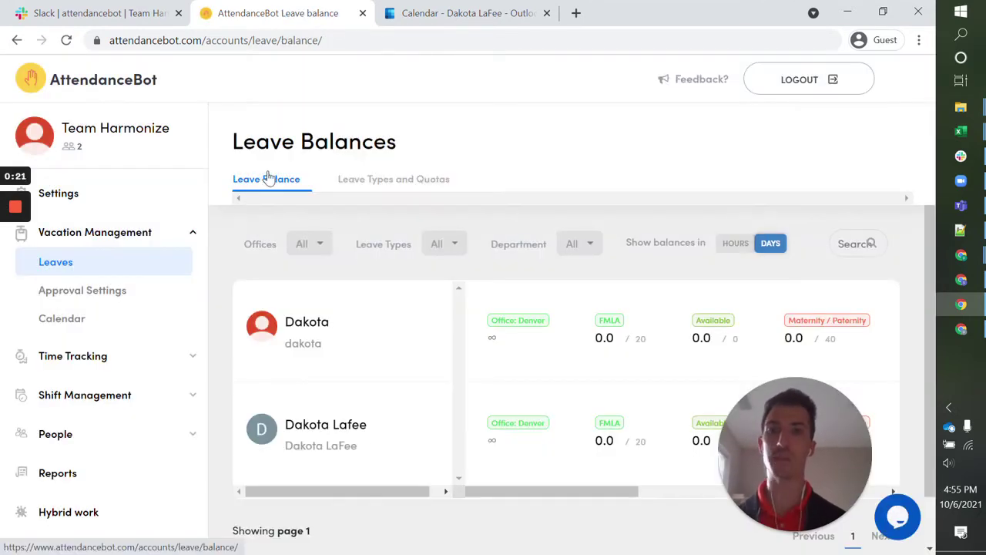
{"action": "scroll", "coordinate": [332, 346], "scroll_direction": "down", "scroll_amount": 1}
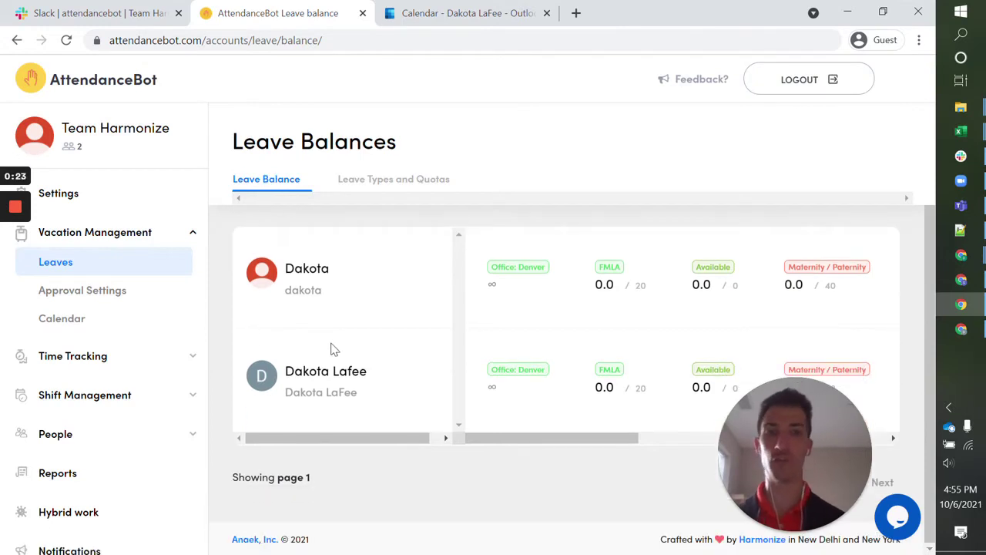
{"action": "scroll", "coordinate": [331, 349], "scroll_direction": "up", "scroll_amount": 1}
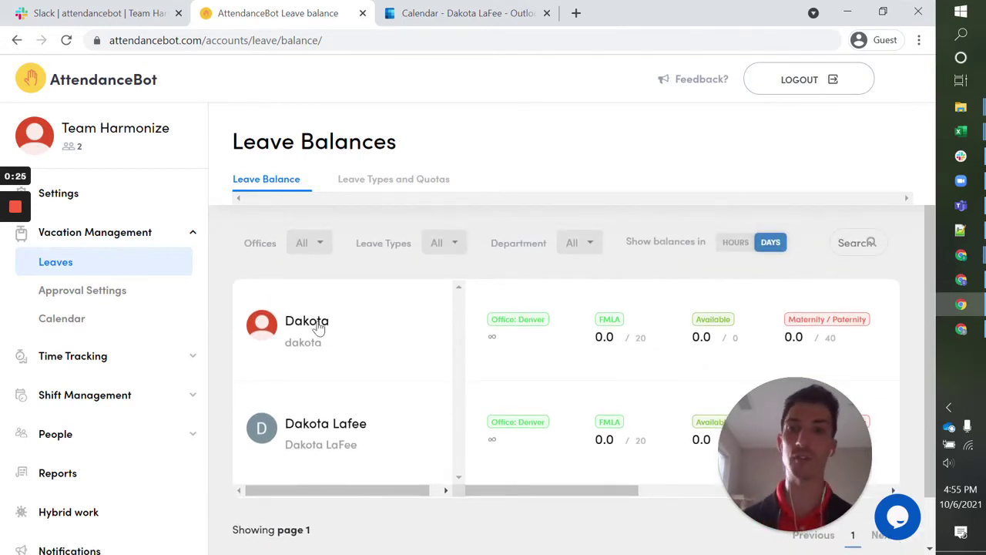
{"action": "scroll", "coordinate": [319, 326], "scroll_direction": "down", "scroll_amount": 1}
{"action": "scroll", "coordinate": [727, 286], "scroll_direction": "right", "scroll_amount": 3}
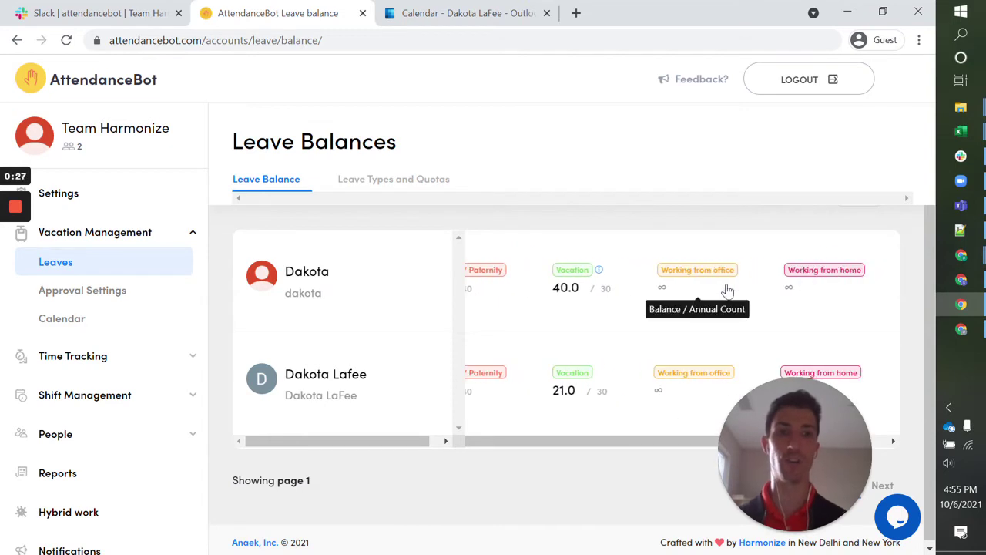
{"action": "scroll", "coordinate": [728, 289], "scroll_direction": "left", "scroll_amount": 3}
{"action": "scroll", "coordinate": [727, 289], "scroll_direction": "up", "scroll_amount": 1}
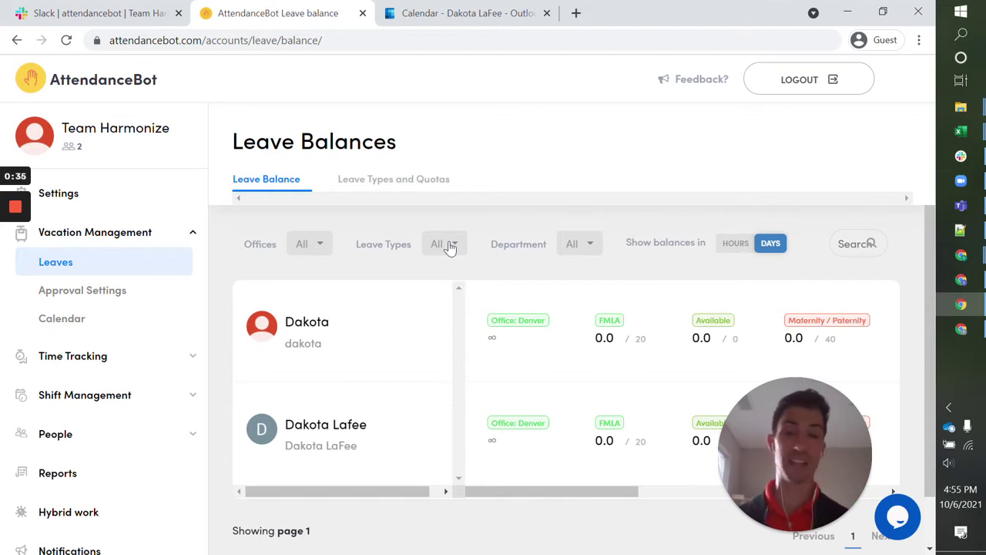
Open Leave Types and Quotas and look through the active leave types
{"action": "left_click", "coordinate": [380, 182]}
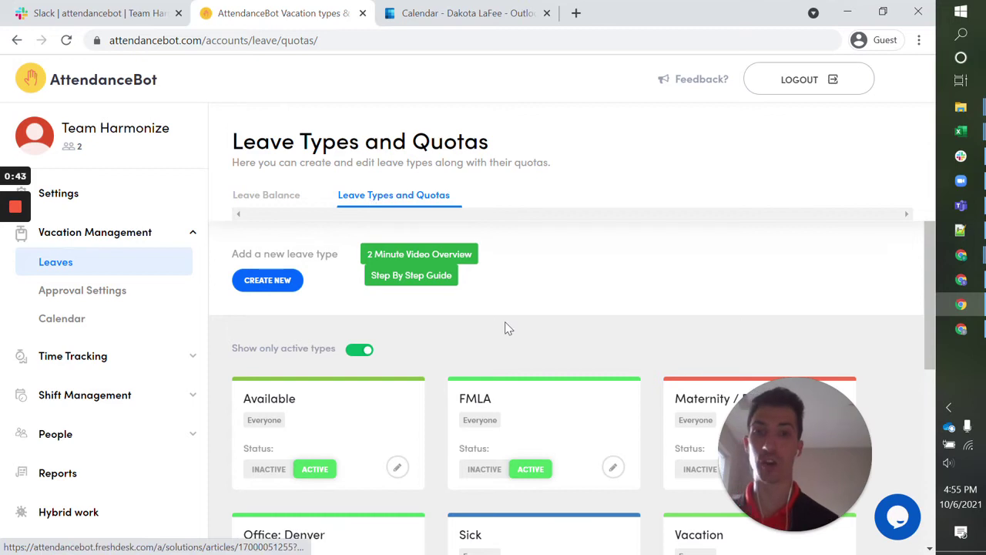
{"action": "scroll", "coordinate": [502, 323], "scroll_direction": "down", "scroll_amount": 1}
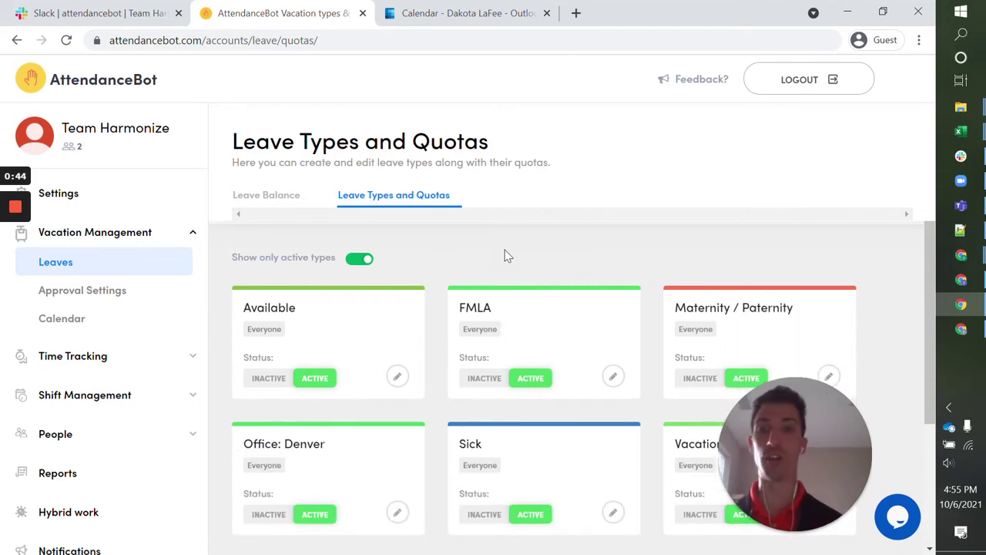
{"action": "scroll", "coordinate": [503, 257], "scroll_direction": "down", "scroll_amount": 2}
{"action": "scroll", "coordinate": [503, 256], "scroll_direction": "up", "scroll_amount": 3}
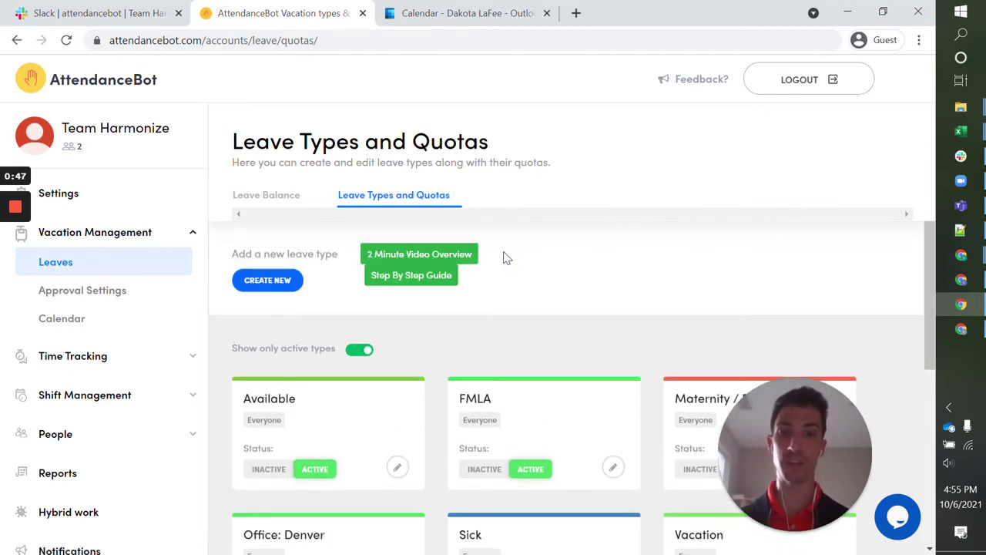
Include inactive leave types in the list to review them, and restrict it to active types again
{"action": "left_click", "coordinate": [362, 349]}
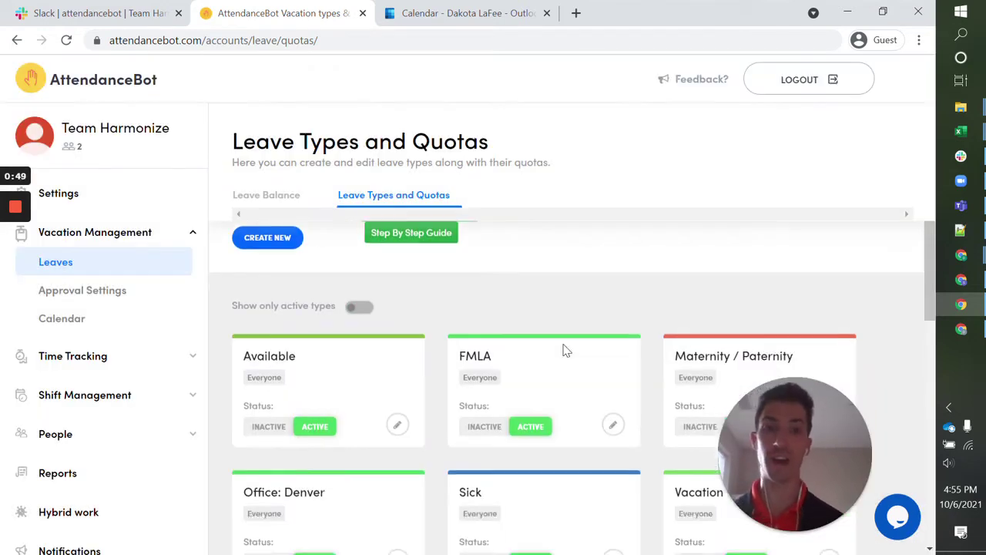
{"action": "scroll", "coordinate": [563, 348], "scroll_direction": "down", "scroll_amount": 2}
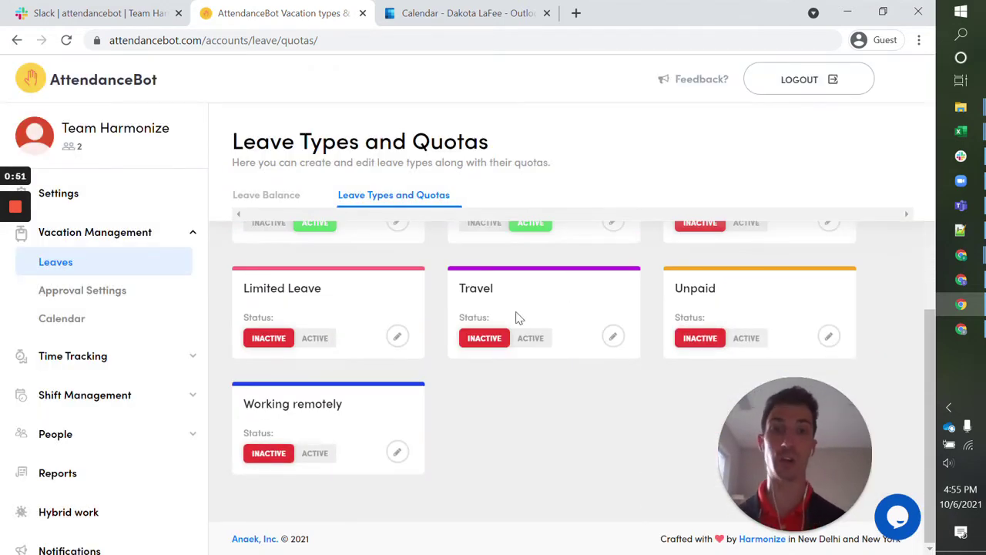
{"action": "scroll", "coordinate": [518, 317], "scroll_direction": "up", "scroll_amount": 6}
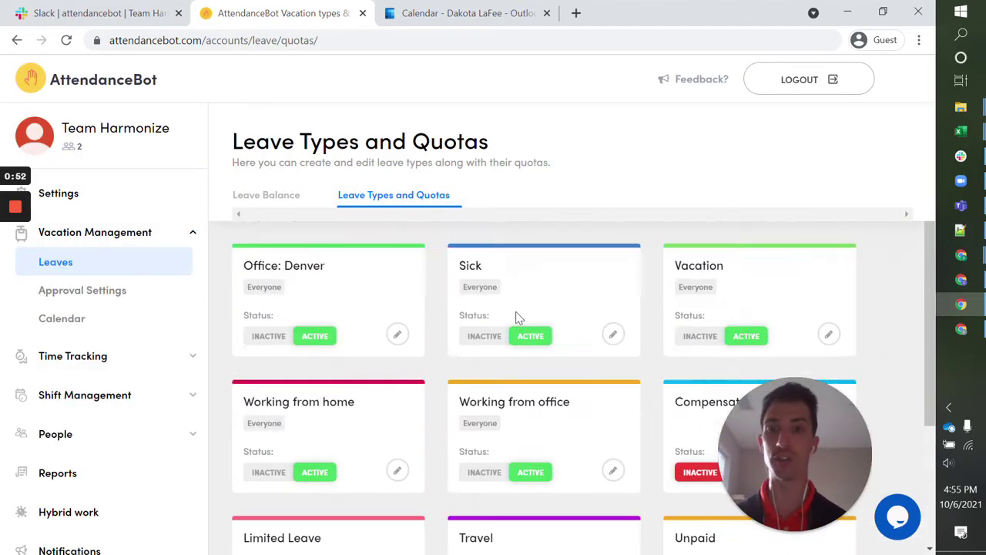
{"action": "left_click", "coordinate": [354, 351]}
{"action": "scroll", "coordinate": [578, 356], "scroll_direction": "down", "scroll_amount": 3}
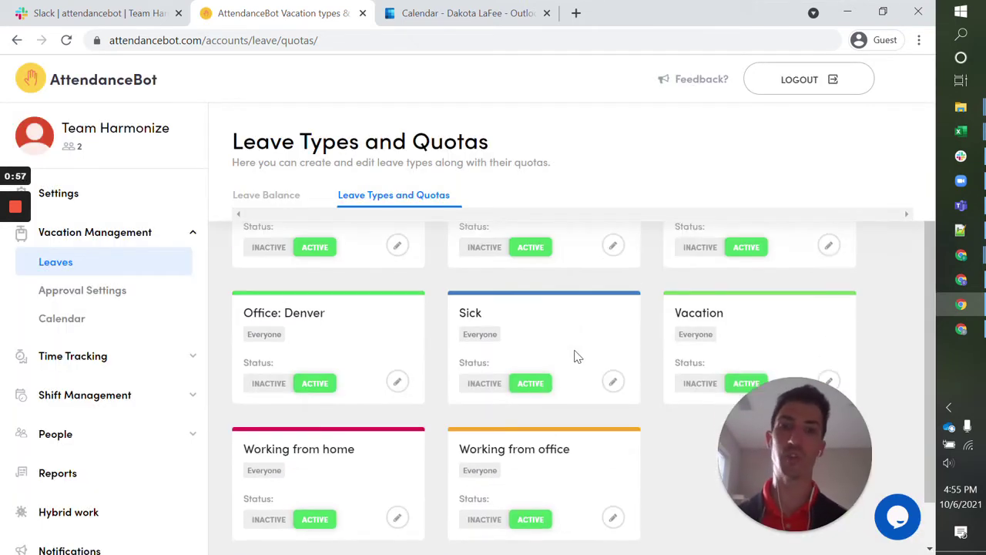
{"action": "scroll", "coordinate": [578, 356], "scroll_direction": "up", "scroll_amount": 2}
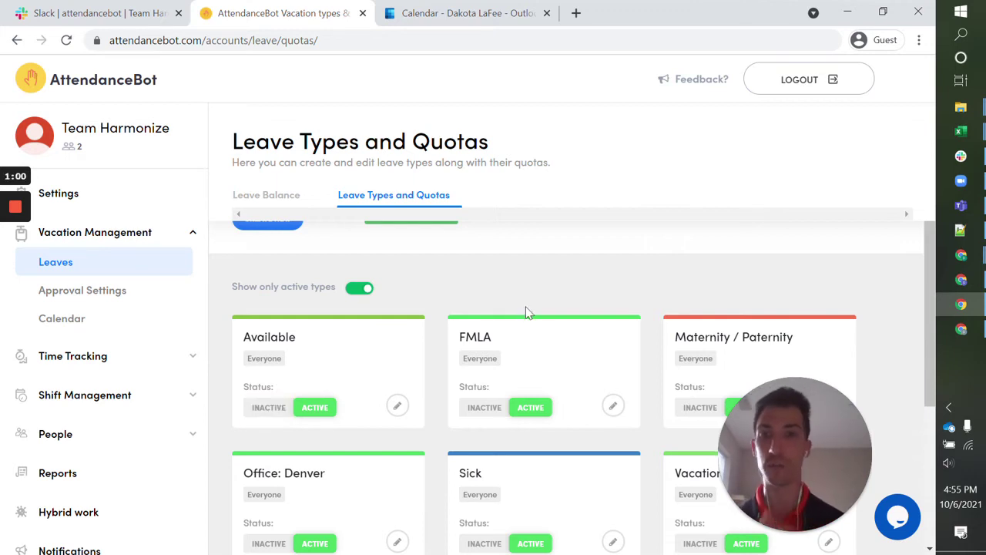
{"action": "scroll", "coordinate": [515, 292], "scroll_direction": "up", "scroll_amount": 1}
{"action": "scroll", "coordinate": [515, 292], "scroll_direction": "down", "scroll_amount": 4}
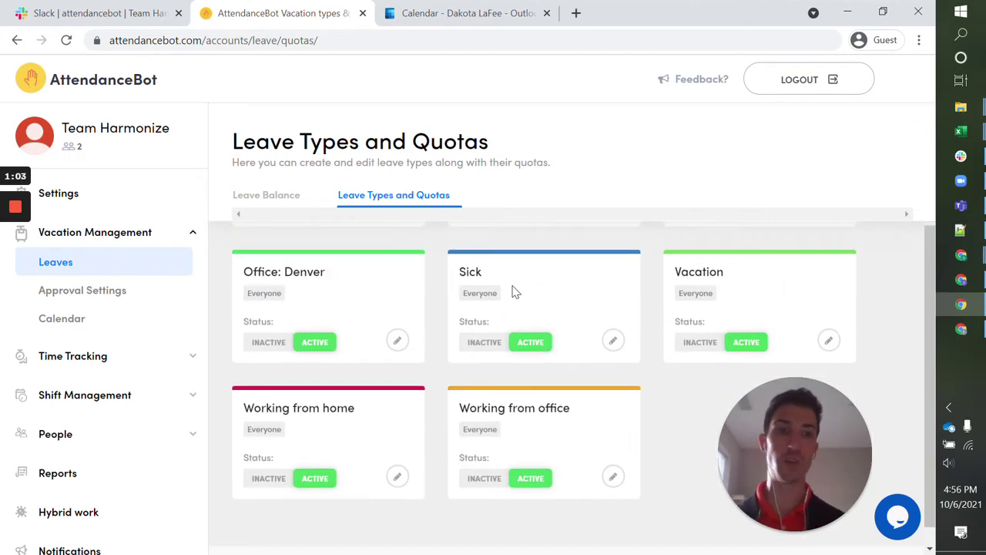
{"action": "scroll", "coordinate": [516, 292], "scroll_direction": "up", "scroll_amount": 4}
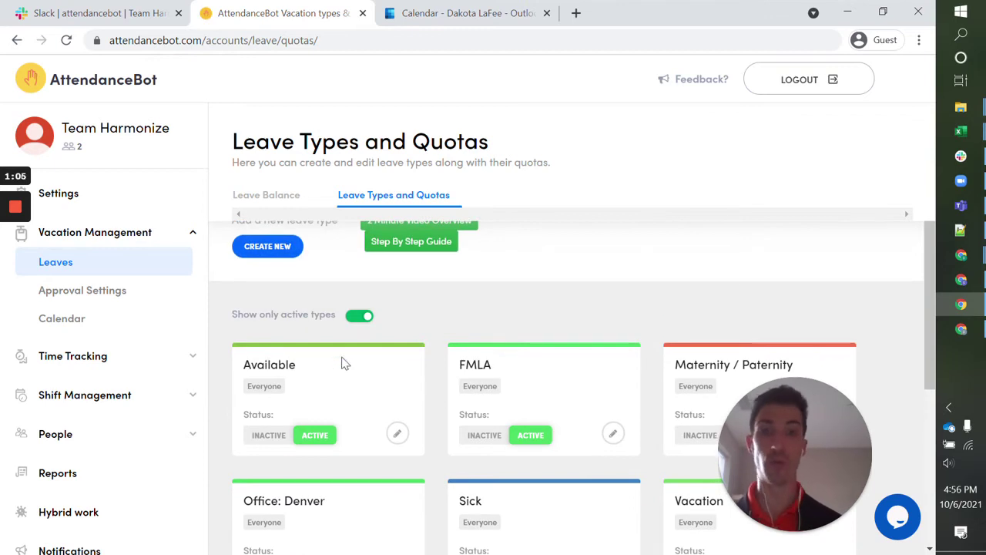
Open the form for creating a leave type, examine its basic settings and close it without saving
{"action": "scroll", "coordinate": [533, 282], "scroll_direction": "up", "scroll_amount": 1}
{"action": "left_click", "coordinate": [255, 289]}
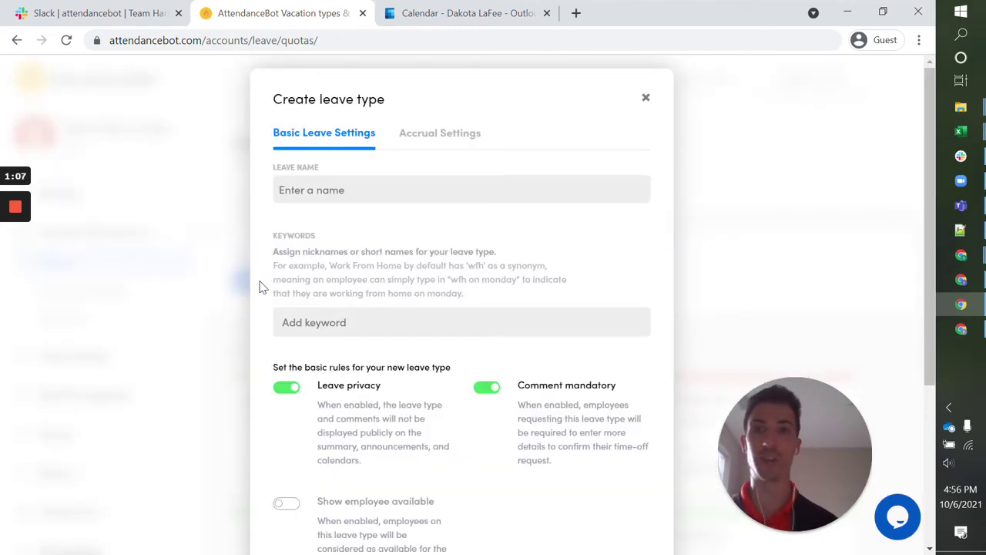
{"action": "left_click", "coordinate": [383, 188]}
{"action": "scroll", "coordinate": [513, 282], "scroll_direction": "down", "scroll_amount": 3}
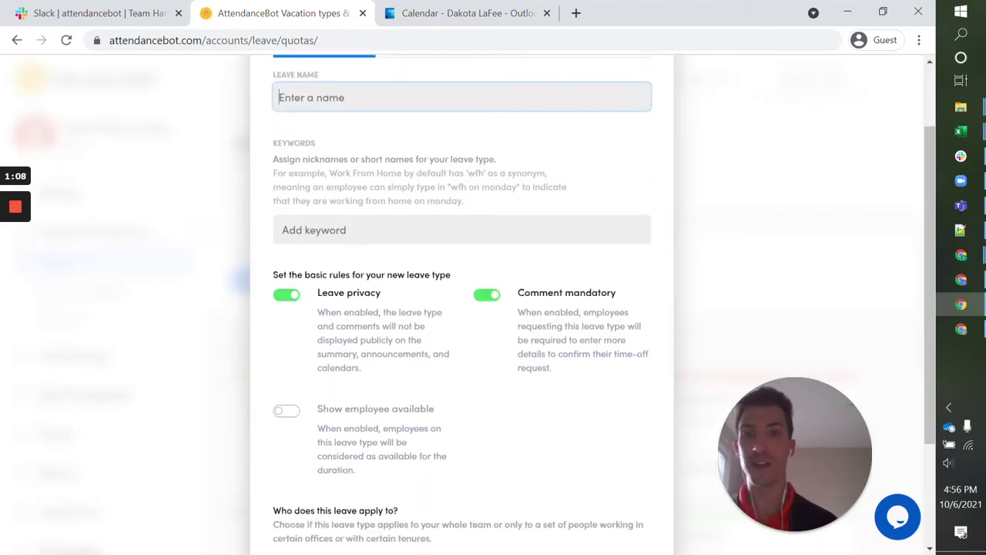
{"action": "scroll", "coordinate": [545, 391], "scroll_direction": "up", "scroll_amount": 3}
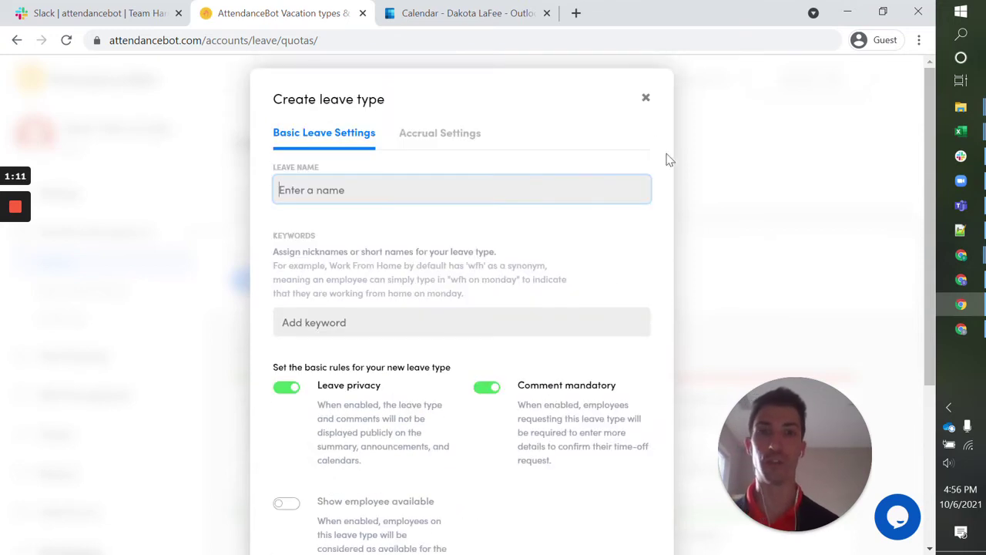
{"action": "left_click", "coordinate": [645, 98]}
Open the Maternity / Paternity leave type for editing and examine its name, keywords, color code, privacy and comment settings
{"action": "scroll", "coordinate": [614, 455], "scroll_direction": "down", "scroll_amount": 2}
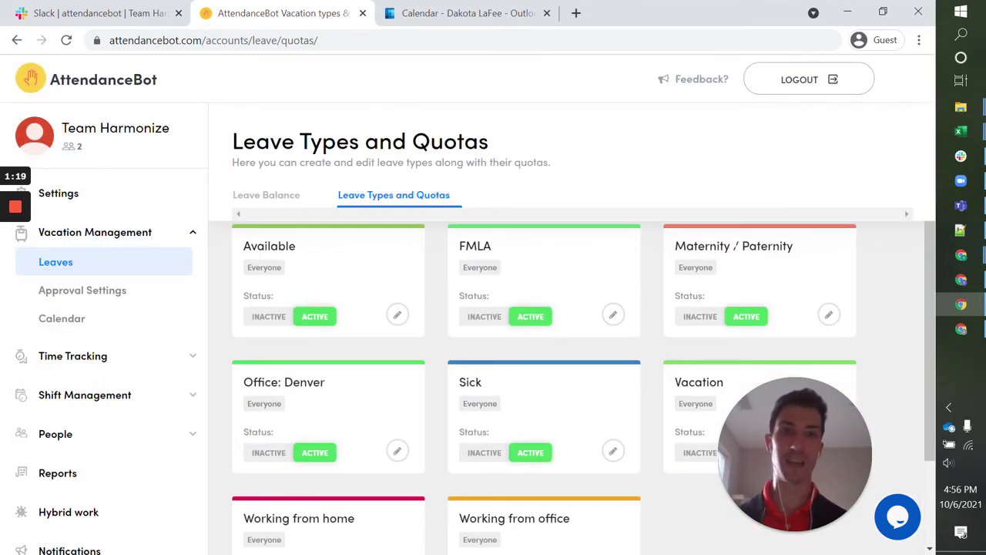
{"action": "left_click", "coordinate": [829, 317]}
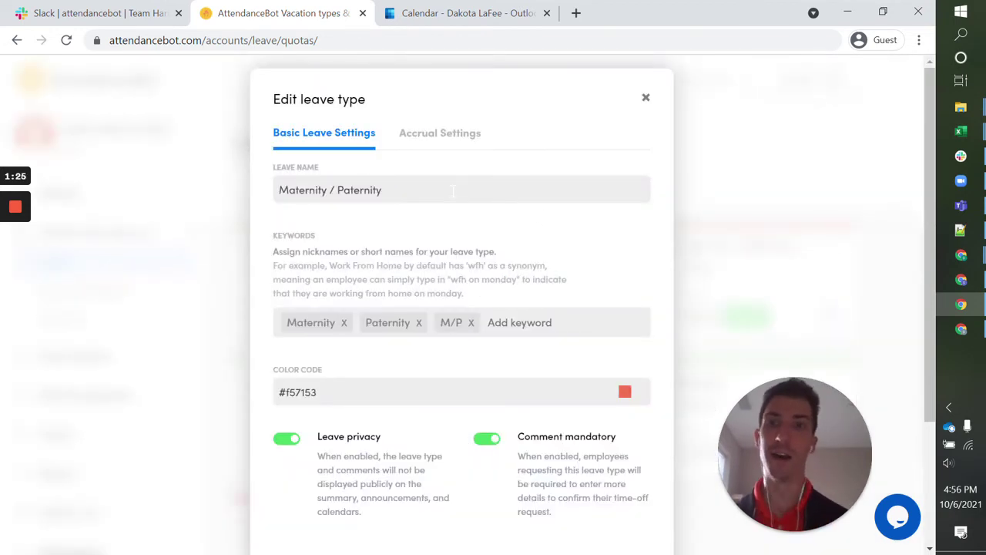
{"action": "left_click", "coordinate": [360, 191]}
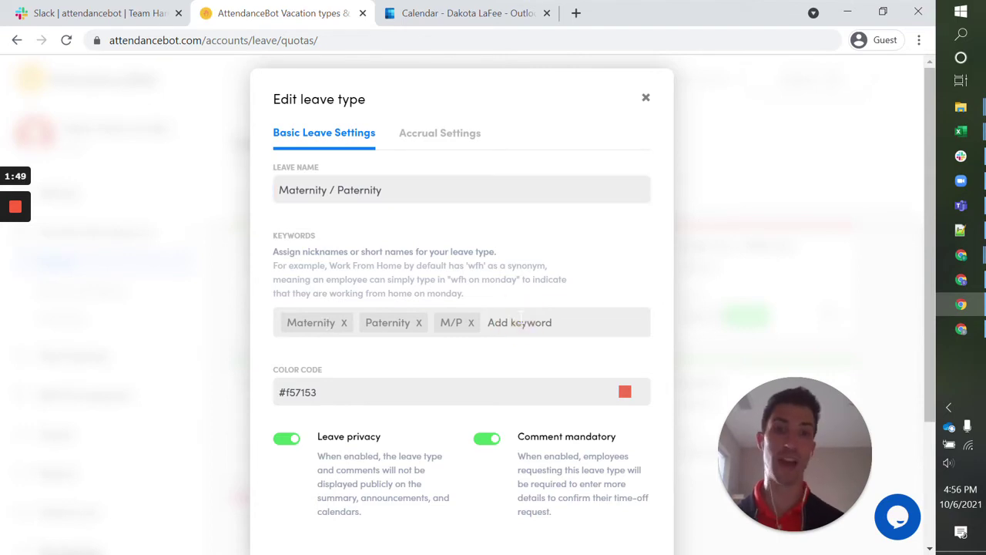
{"action": "scroll", "coordinate": [367, 205], "scroll_direction": "down", "scroll_amount": 2}
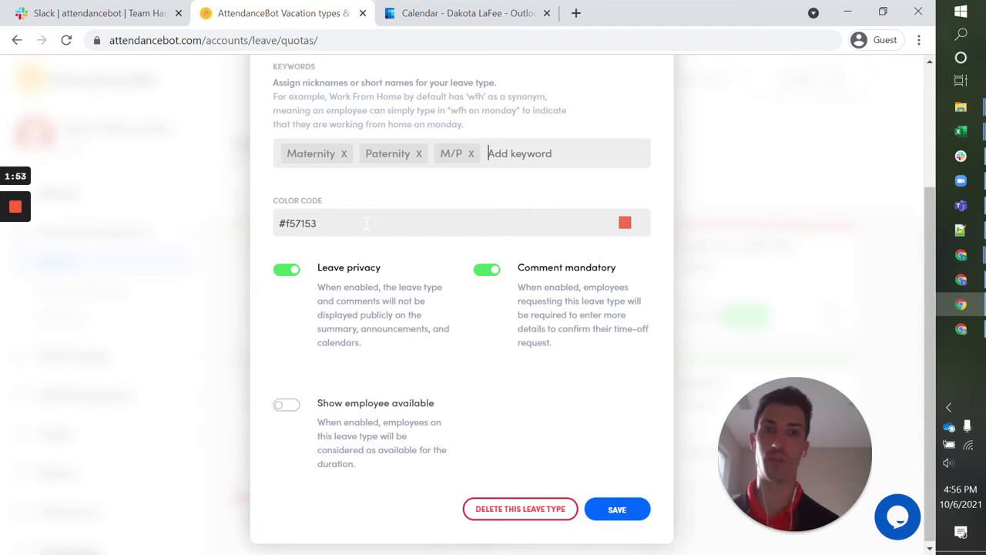
{"action": "scroll", "coordinate": [368, 224], "scroll_direction": "up", "scroll_amount": 2}
{"action": "scroll", "coordinate": [368, 223], "scroll_direction": "down", "scroll_amount": 2}
{"action": "scroll", "coordinate": [365, 223], "scroll_direction": "up", "scroll_amount": 2}
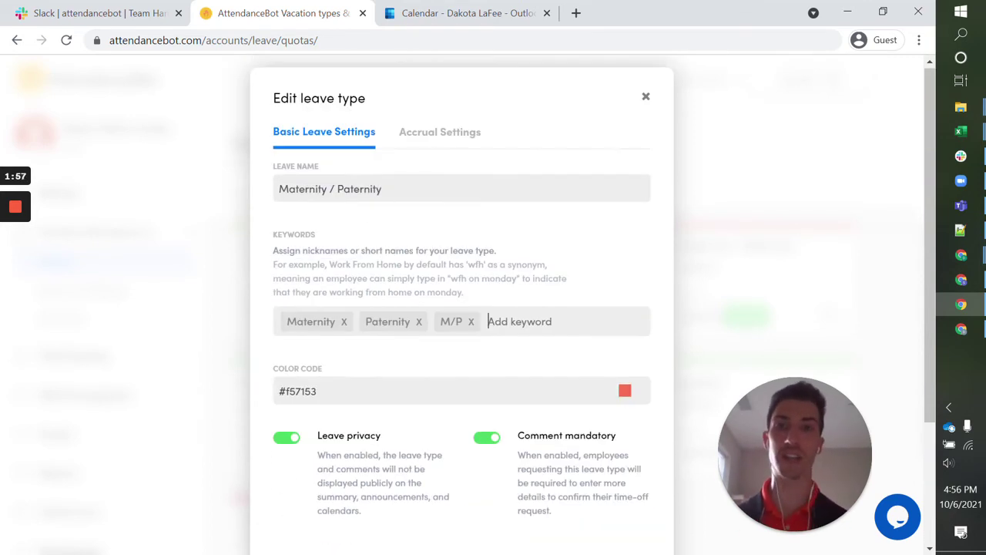
{"action": "scroll", "coordinate": [351, 147], "scroll_direction": "down", "scroll_amount": 1}
{"action": "scroll", "coordinate": [436, 390], "scroll_direction": "down", "scroll_amount": 2}
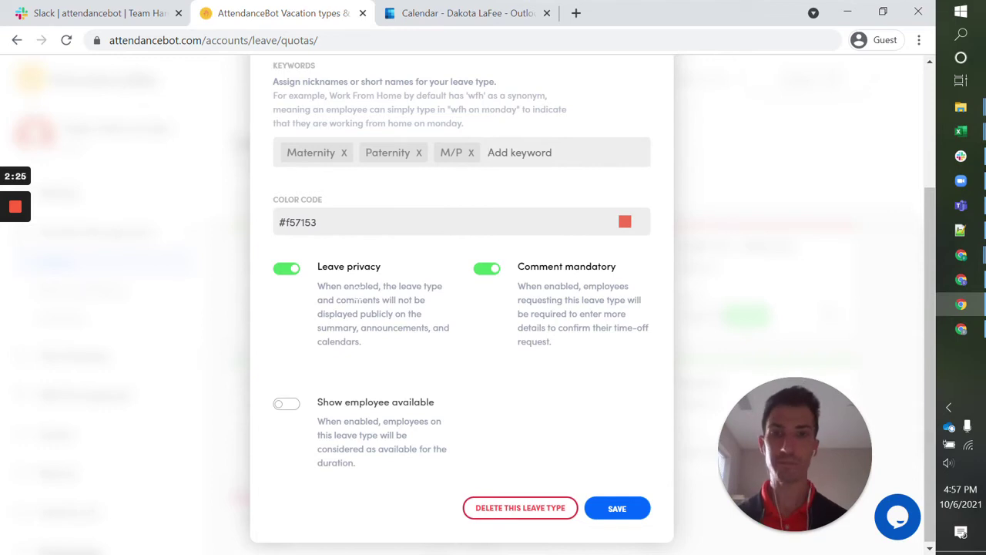
{"action": "scroll", "coordinate": [356, 291], "scroll_direction": "up", "scroll_amount": 3}
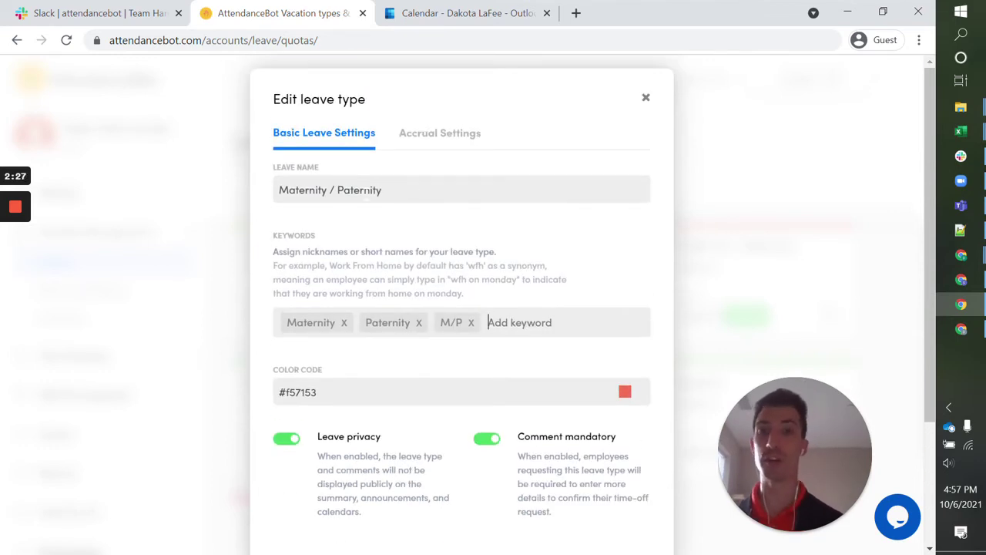
{"action": "scroll", "coordinate": [365, 197], "scroll_direction": "down", "scroll_amount": 2}
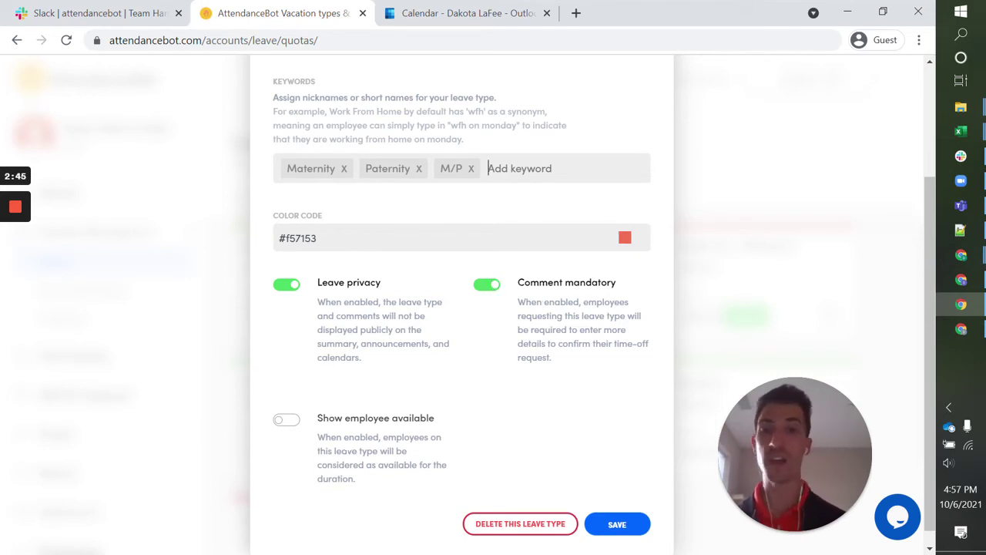
{"action": "scroll", "coordinate": [327, 424], "scroll_direction": "down", "scroll_amount": 1}
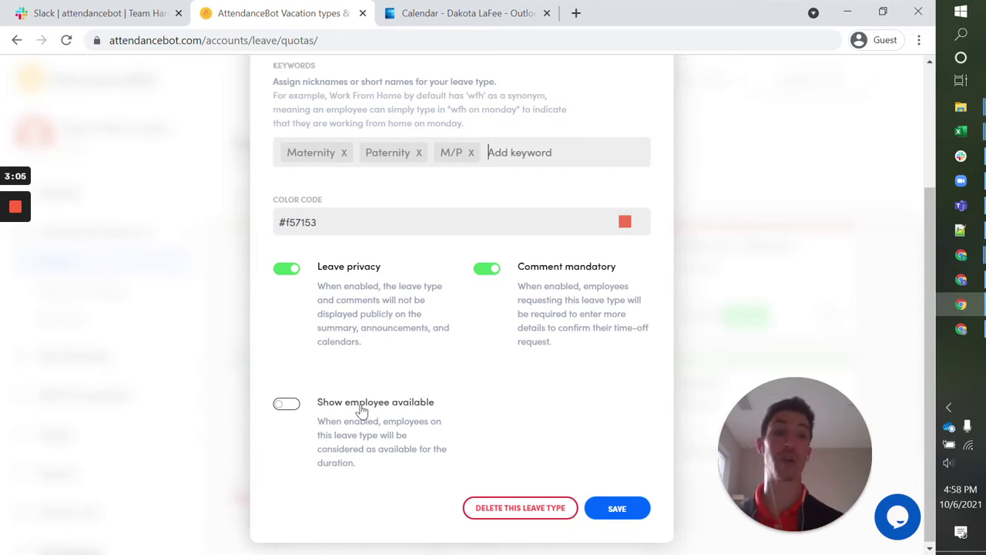
Try enabling Show employee available for the Maternity / Paternity leave type and turn it back off
{"action": "left_click", "coordinate": [285, 405]}
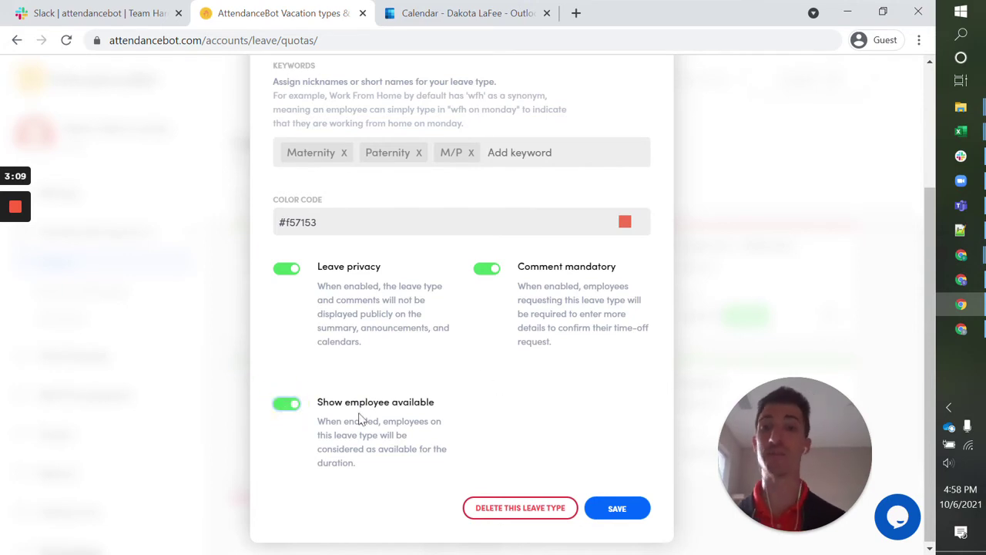
{"action": "left_click", "coordinate": [284, 405]}
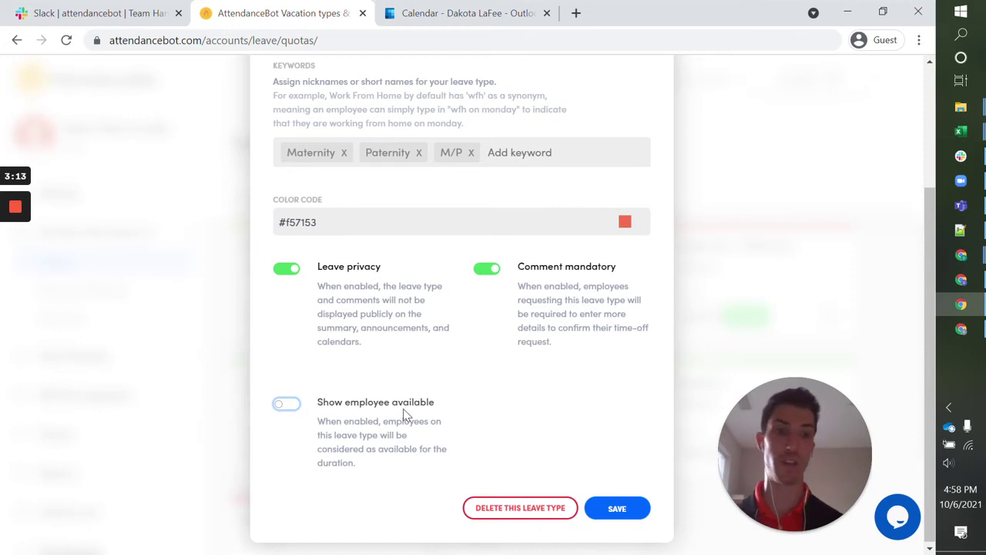
{"action": "scroll", "coordinate": [403, 408], "scroll_direction": "up", "scroll_amount": 2}
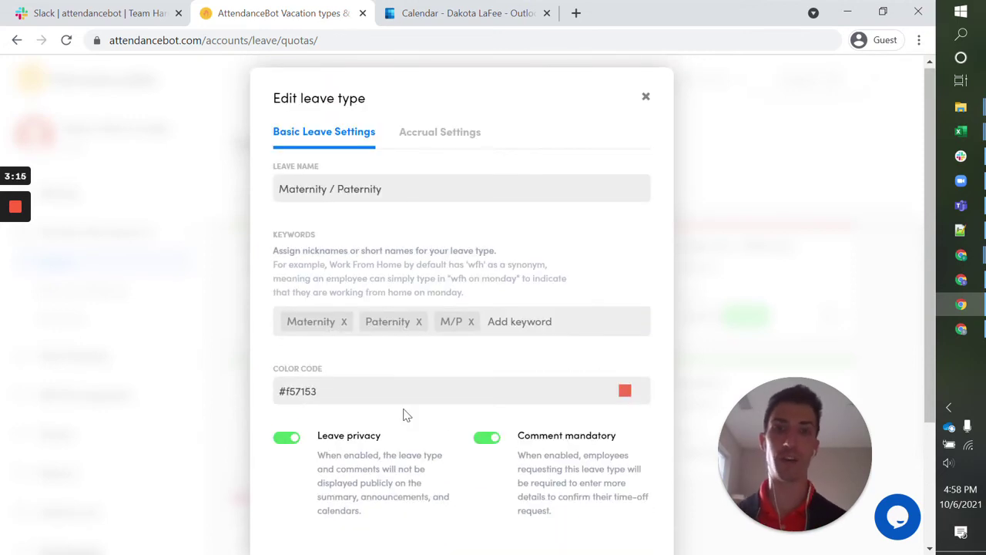
{"action": "scroll", "coordinate": [606, 347], "scroll_direction": "down", "scroll_amount": 2}
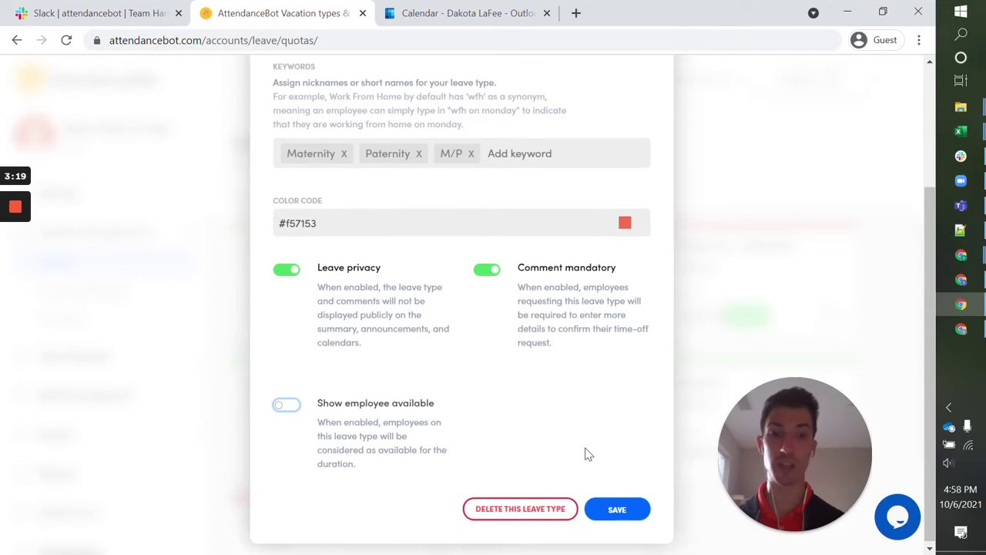
{"action": "scroll", "coordinate": [584, 454], "scroll_direction": "up", "scroll_amount": 2}
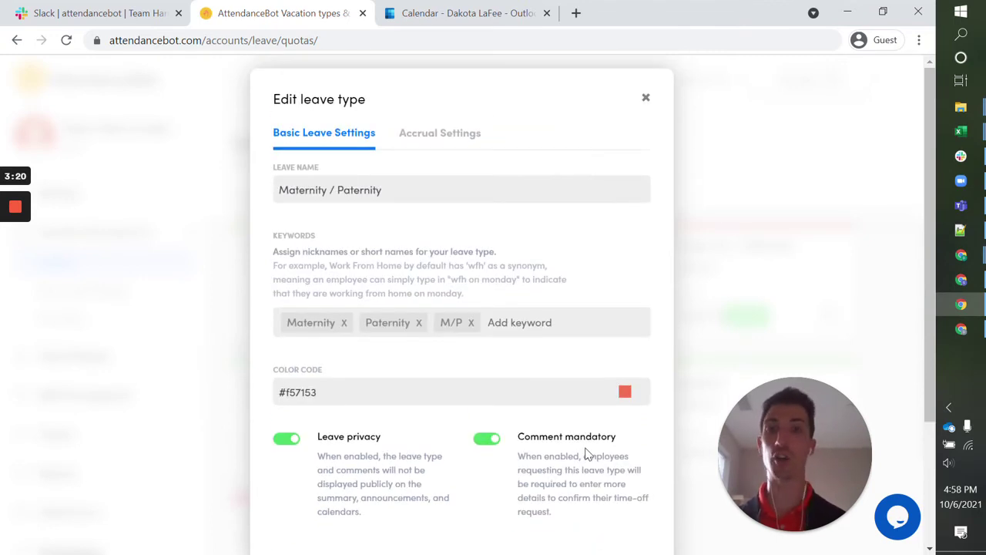
Open the accrual settings of the Maternity / Paternity leave type and examine its status, allotment options and available accrual periods
{"action": "left_click", "coordinate": [436, 141]}
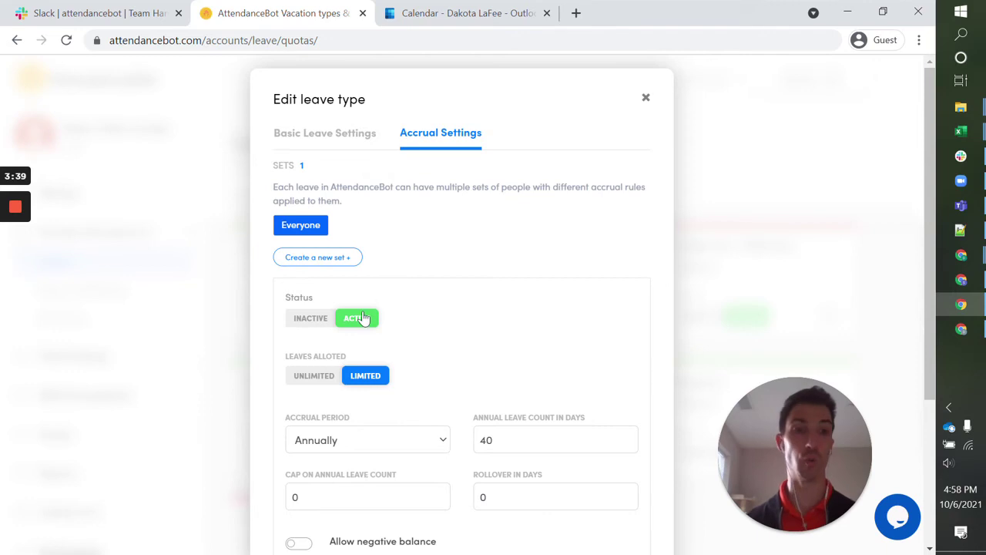
{"action": "scroll", "coordinate": [424, 285], "scroll_direction": "down", "scroll_amount": 1}
{"action": "scroll", "coordinate": [424, 285], "scroll_direction": "down", "scroll_amount": 1}
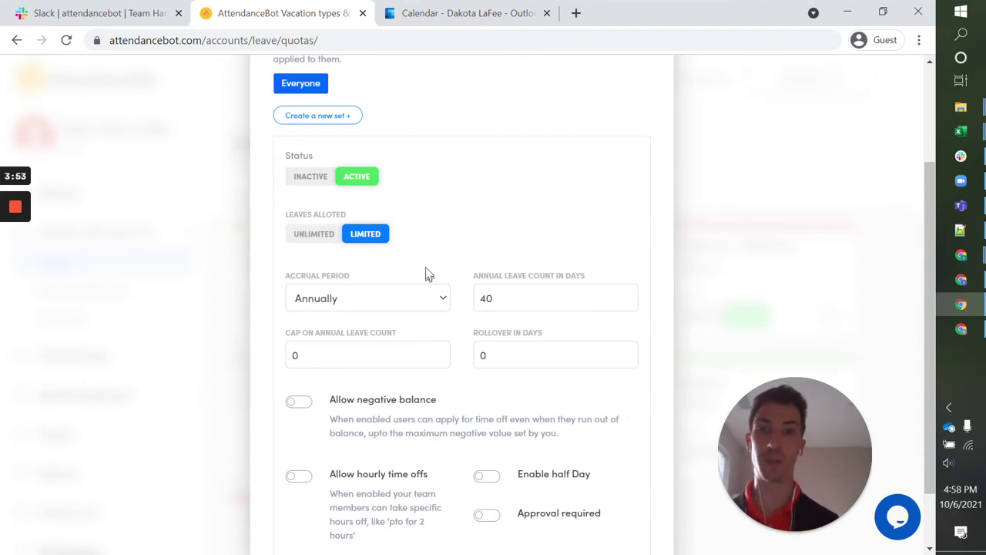
{"action": "scroll", "coordinate": [424, 275], "scroll_direction": "down", "scroll_amount": 1}
{"action": "scroll", "coordinate": [428, 272], "scroll_direction": "up", "scroll_amount": 1}
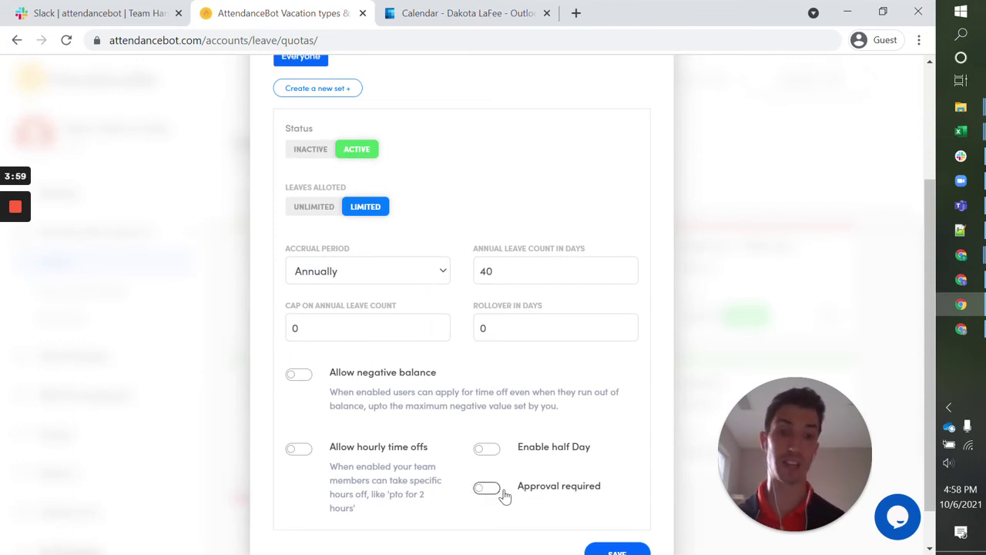
{"action": "left_click", "coordinate": [365, 277]}
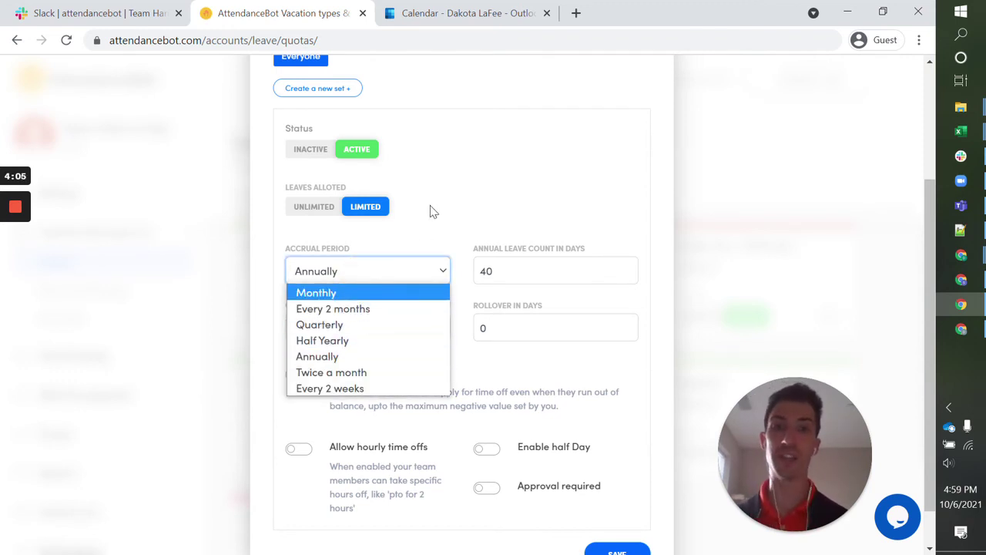
{"action": "left_click", "coordinate": [530, 209]}
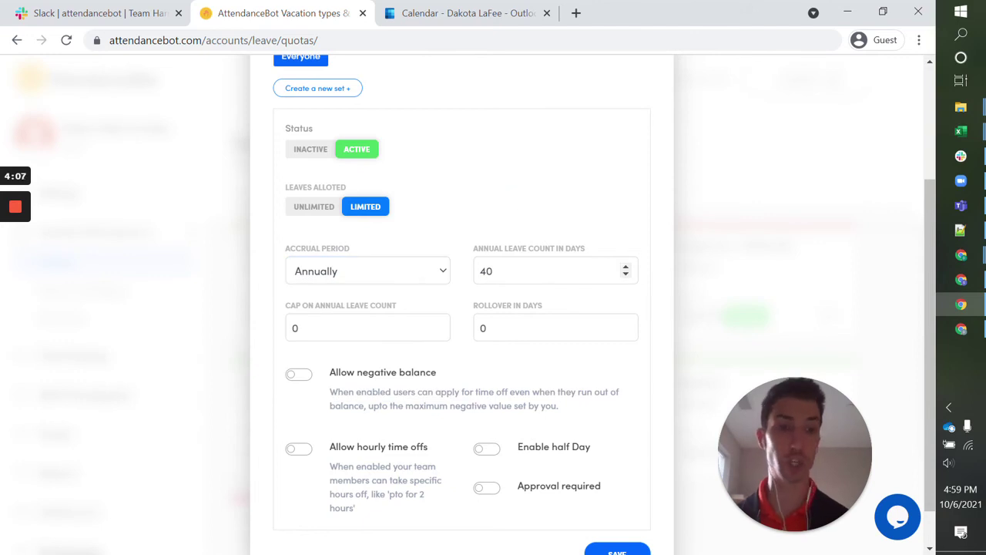
Examine the rollover, negative balance, hourly time off, half day and approval settings of the Everyone set
{"action": "left_click", "coordinate": [524, 326]}
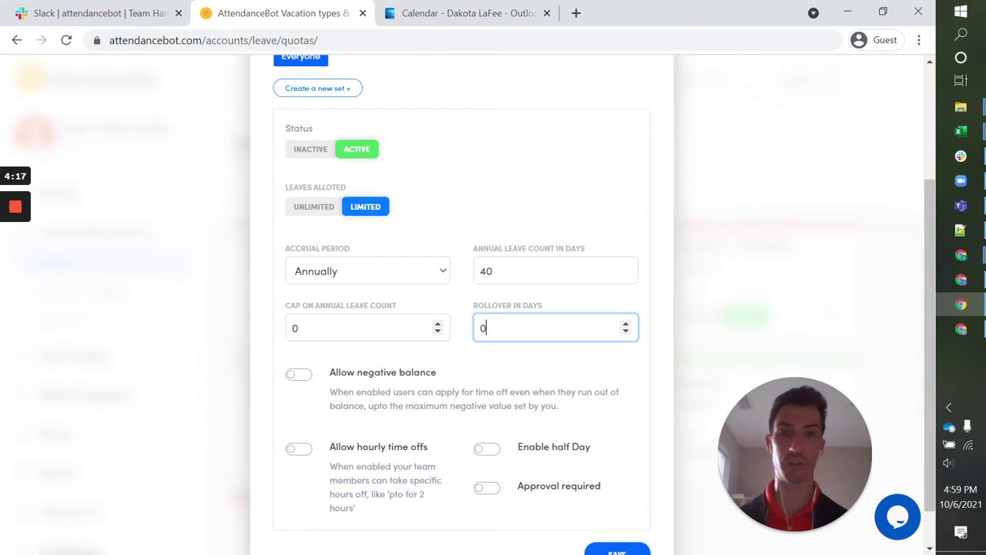
{"action": "scroll", "coordinate": [389, 335], "scroll_direction": "down", "scroll_amount": 1}
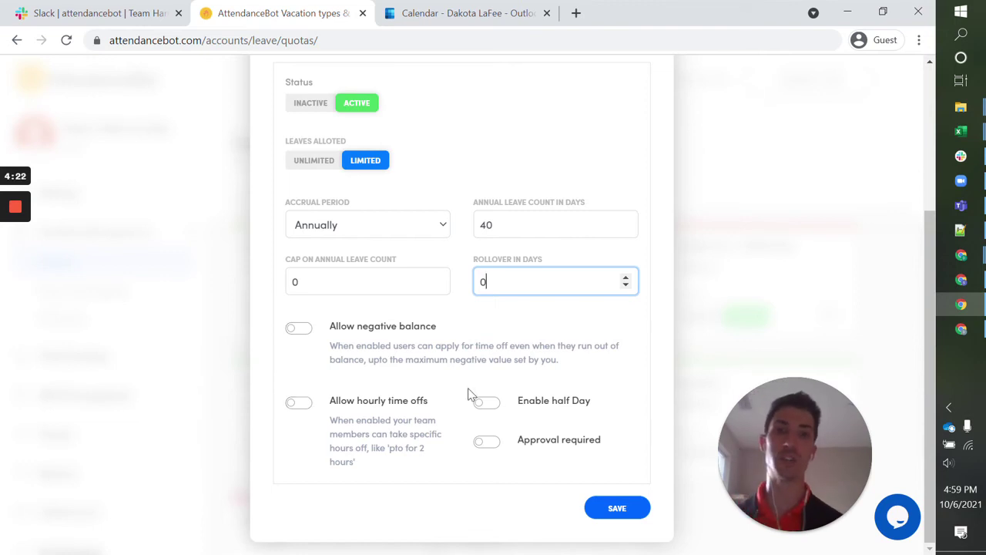
{"action": "scroll", "coordinate": [468, 399], "scroll_direction": "up", "scroll_amount": 5}
{"action": "scroll", "coordinate": [470, 393], "scroll_direction": "down", "scroll_amount": 4}
{"action": "scroll", "coordinate": [471, 394], "scroll_direction": "down", "scroll_amount": 1}
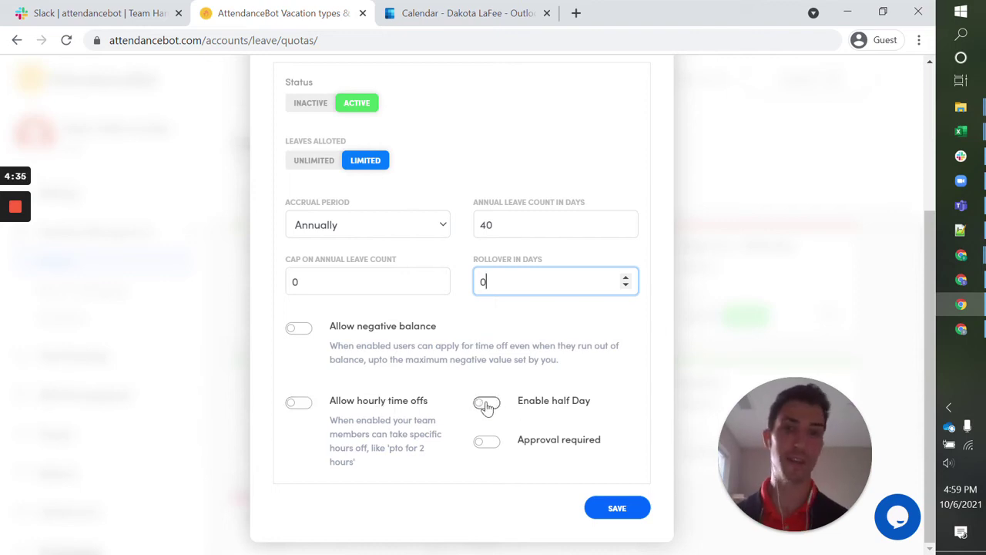
{"action": "scroll", "coordinate": [485, 407], "scroll_direction": "up", "scroll_amount": 1}
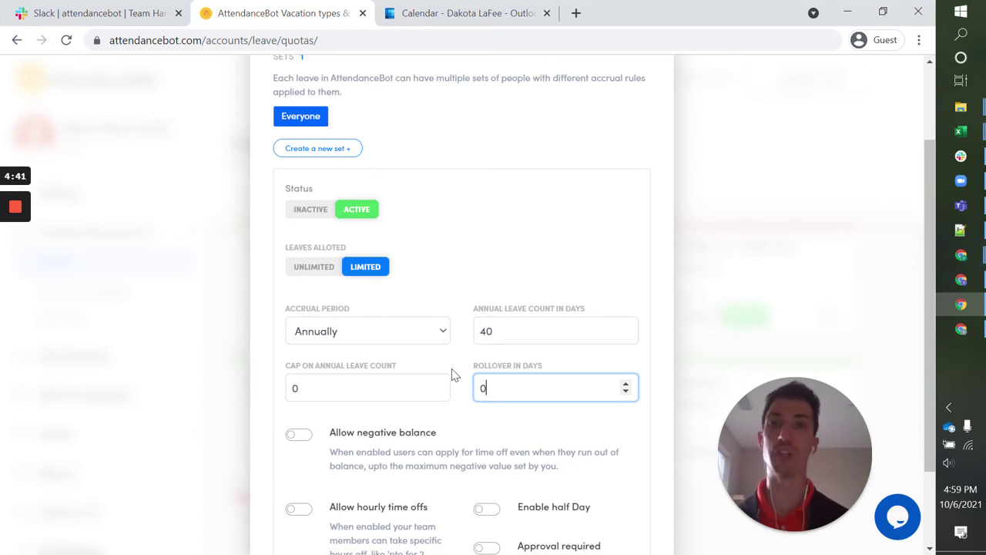
{"action": "scroll", "coordinate": [465, 204], "scroll_direction": "up", "scroll_amount": 1}
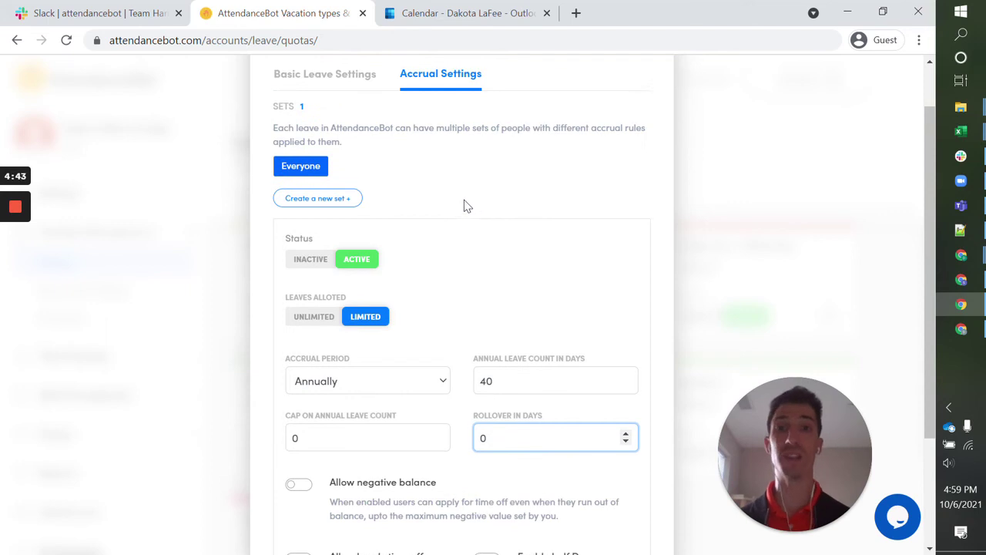
{"action": "scroll", "coordinate": [464, 205], "scroll_direction": "up", "scroll_amount": 1}
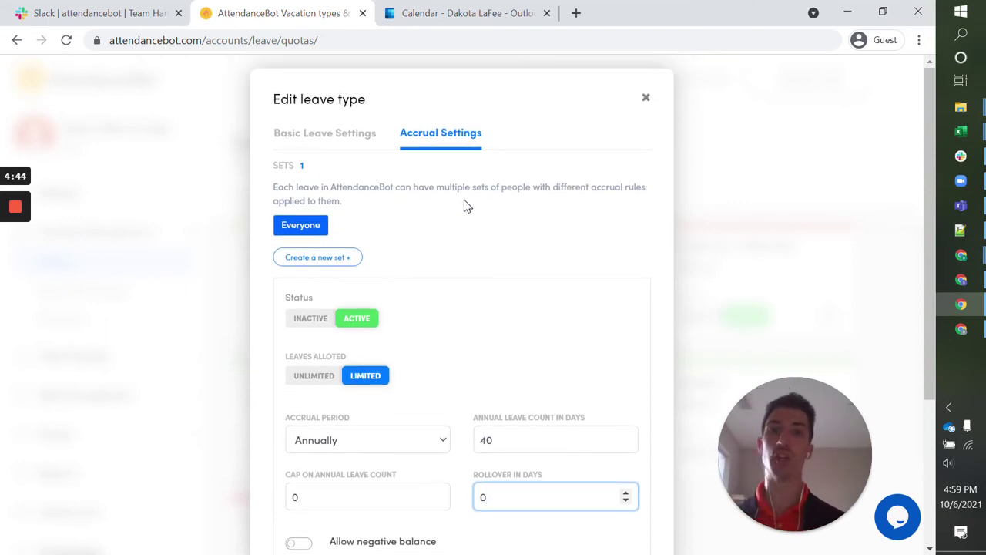
Revisit the basic leave settings of Maternity / Paternity and return to its accrual settings
{"action": "left_click", "coordinate": [345, 132]}
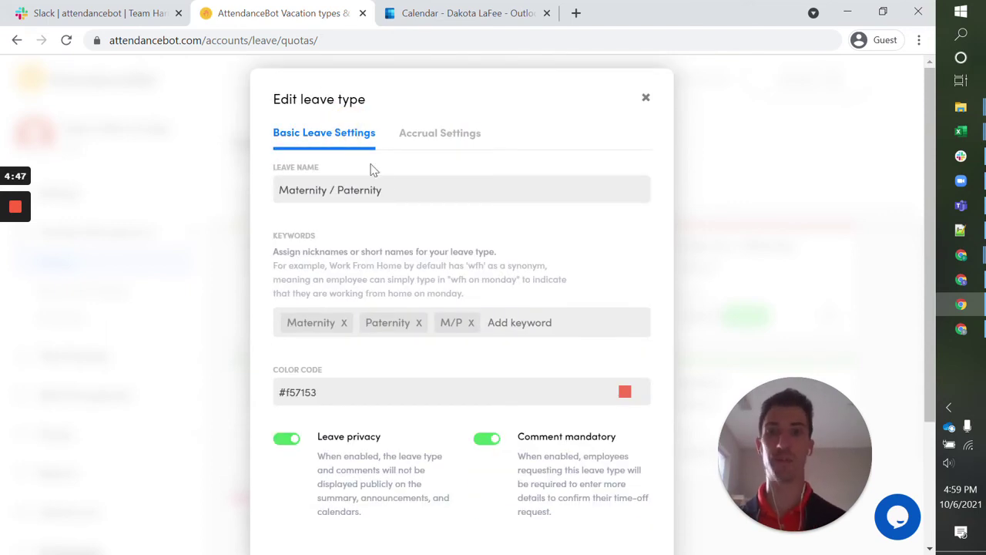
{"action": "left_click", "coordinate": [444, 135]}
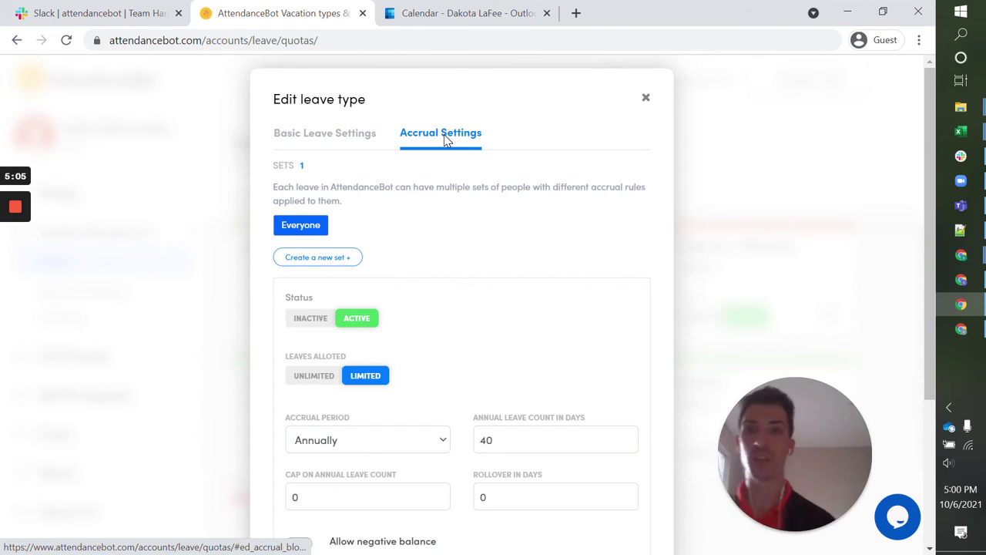
Create a new accrual set based on Office & Tenure and assign it to the Denver Office
{"action": "left_click", "coordinate": [321, 262]}
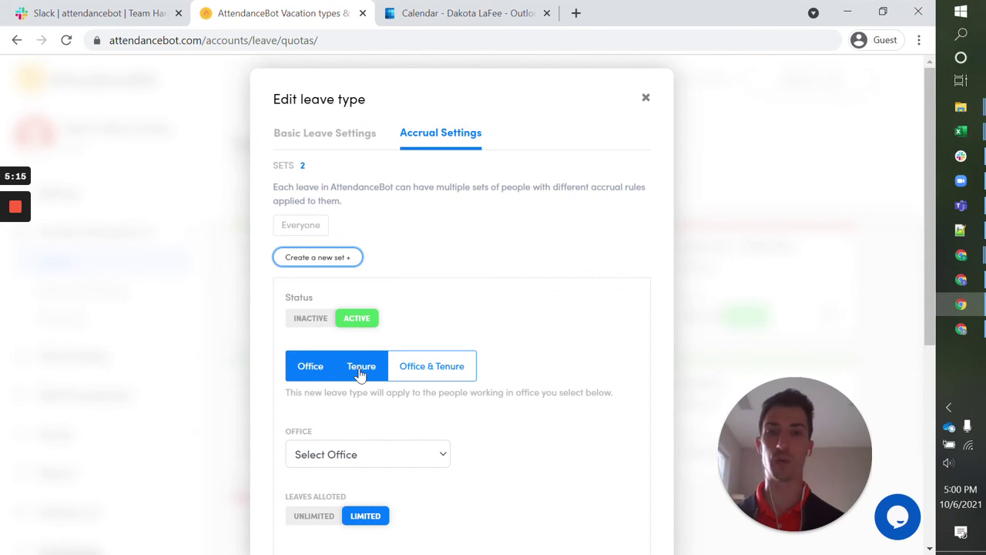
{"action": "scroll", "coordinate": [324, 372], "scroll_direction": "down", "scroll_amount": 1}
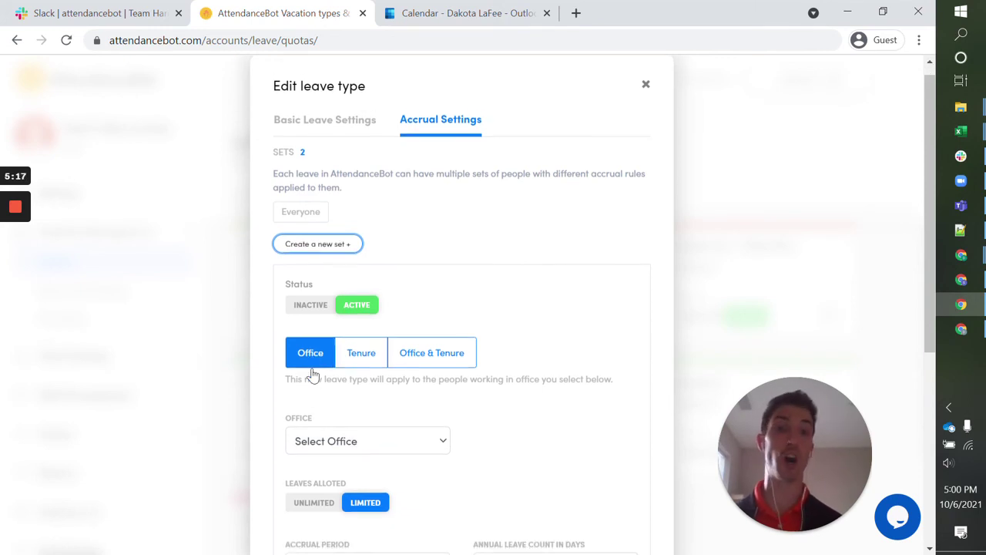
{"action": "left_click", "coordinate": [365, 326]}
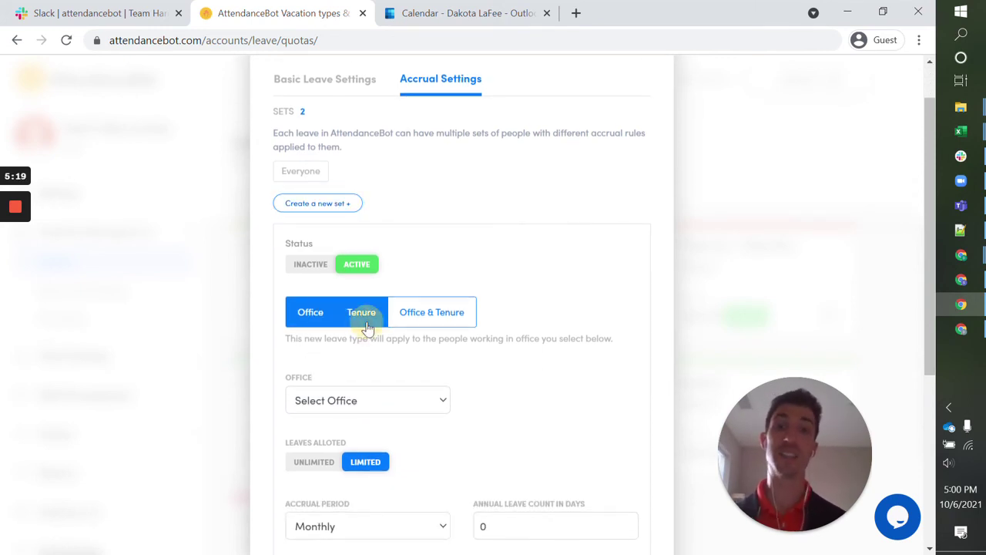
{"action": "left_click", "coordinate": [449, 312]}
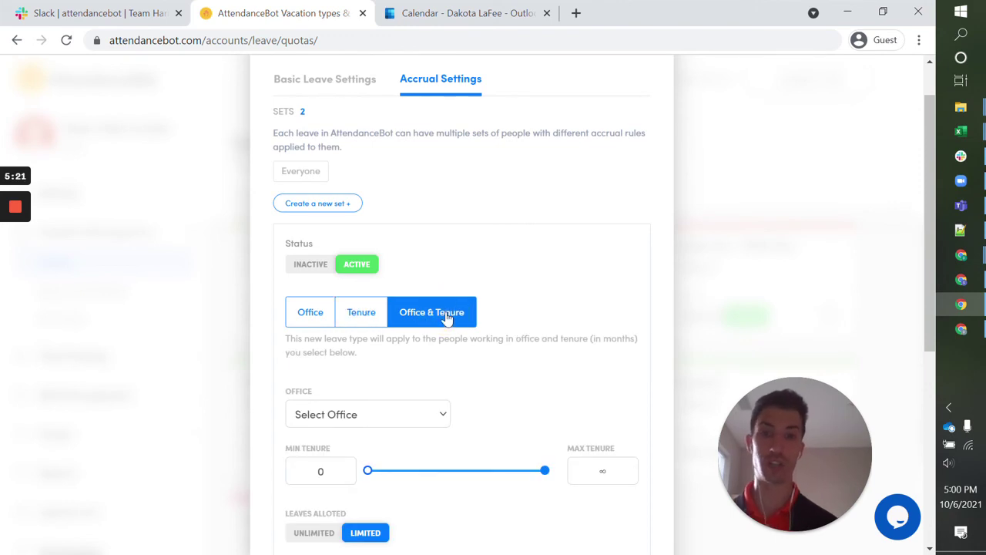
{"action": "scroll", "coordinate": [494, 367], "scroll_direction": "down", "scroll_amount": 2}
{"action": "left_click", "coordinate": [447, 323]}
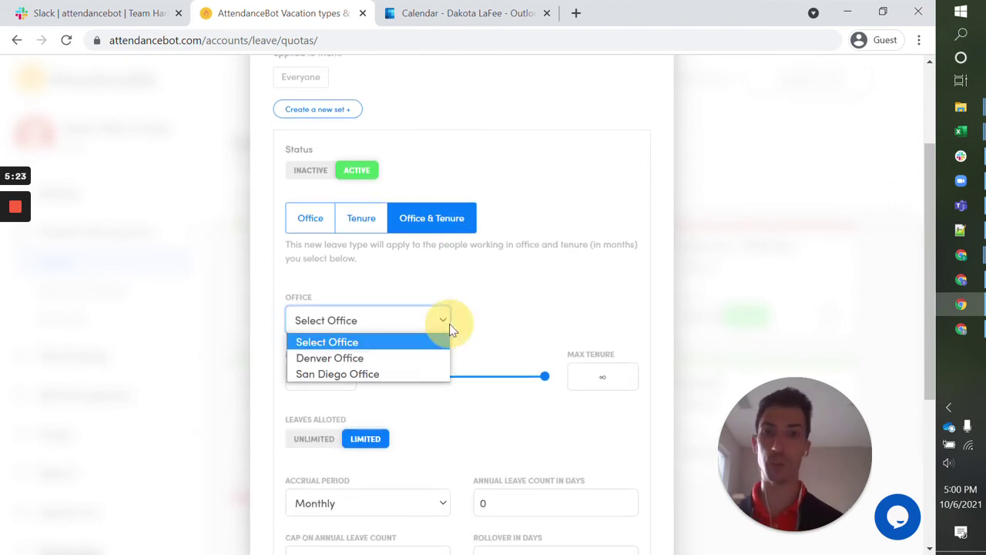
{"action": "left_click", "coordinate": [419, 357]}
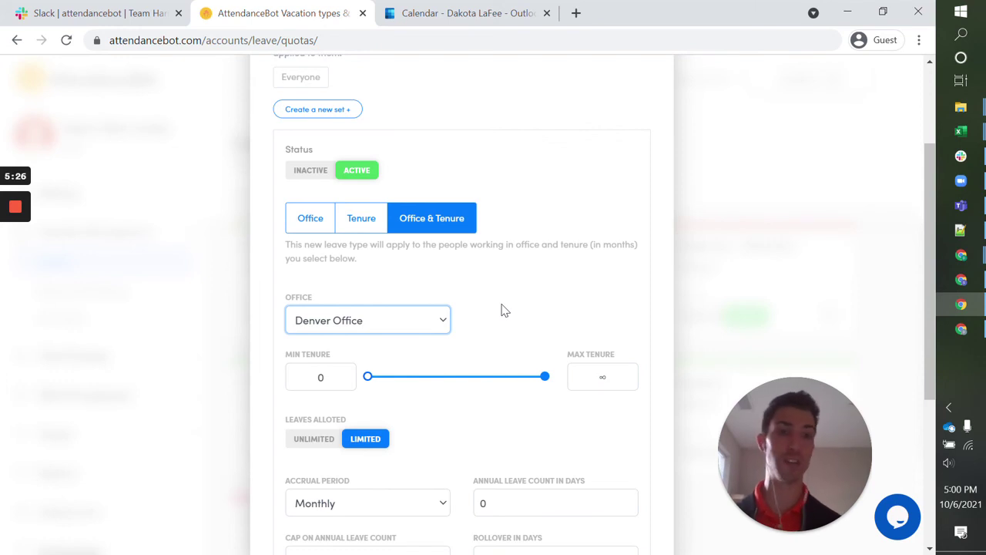
{"action": "scroll", "coordinate": [502, 310], "scroll_direction": "up", "scroll_amount": 3}
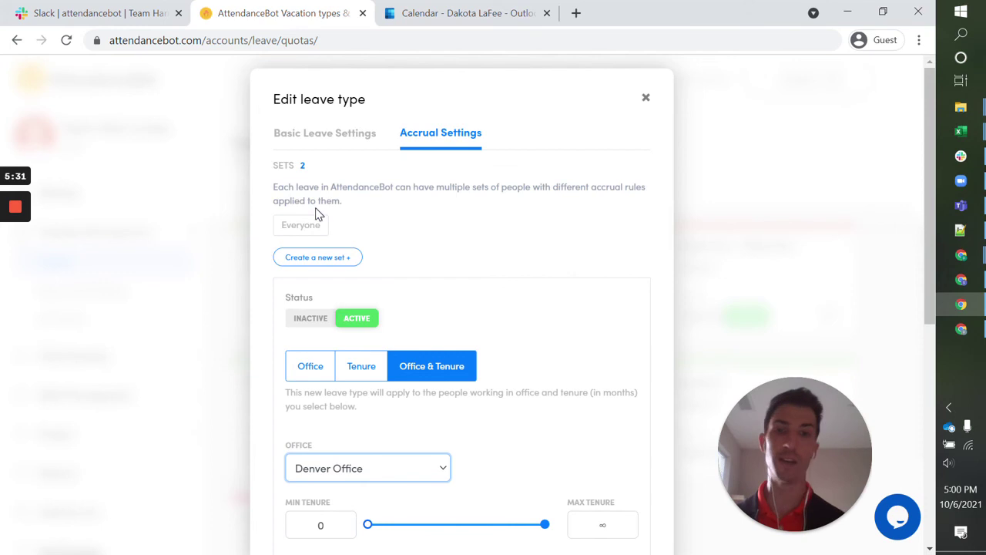
Set the new set's maximum tenure to 24 months and its annual leave count to 2 days
{"action": "scroll", "coordinate": [440, 205], "scroll_direction": "down", "scroll_amount": 2}
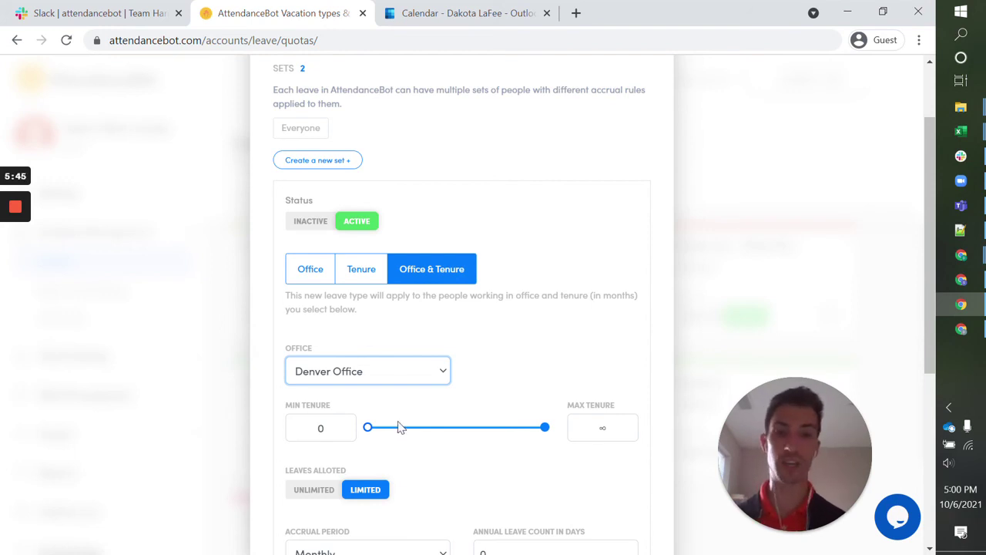
{"action": "left_click", "coordinate": [567, 436]}
{"action": "type", "text": "24"}
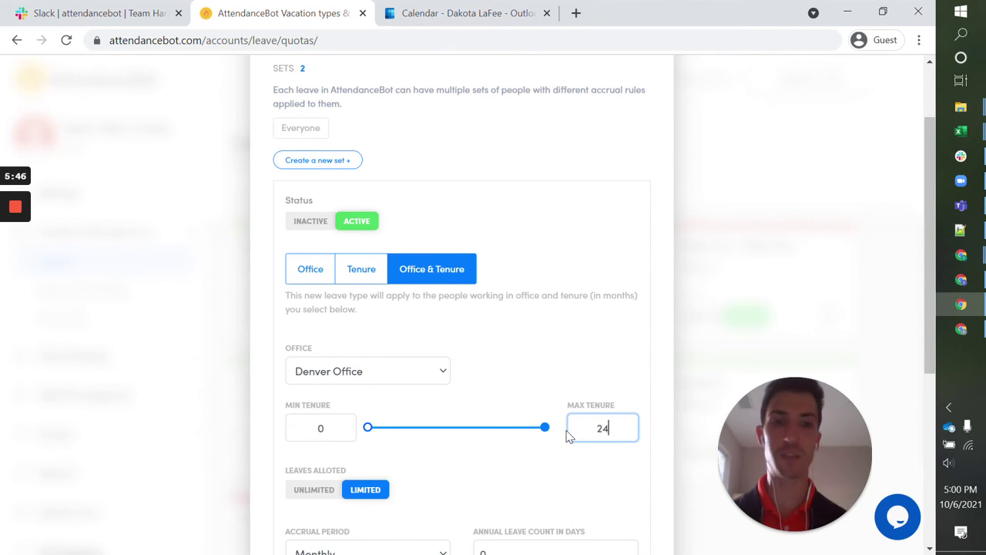
{"action": "scroll", "coordinate": [566, 336], "scroll_direction": "down", "scroll_amount": 3}
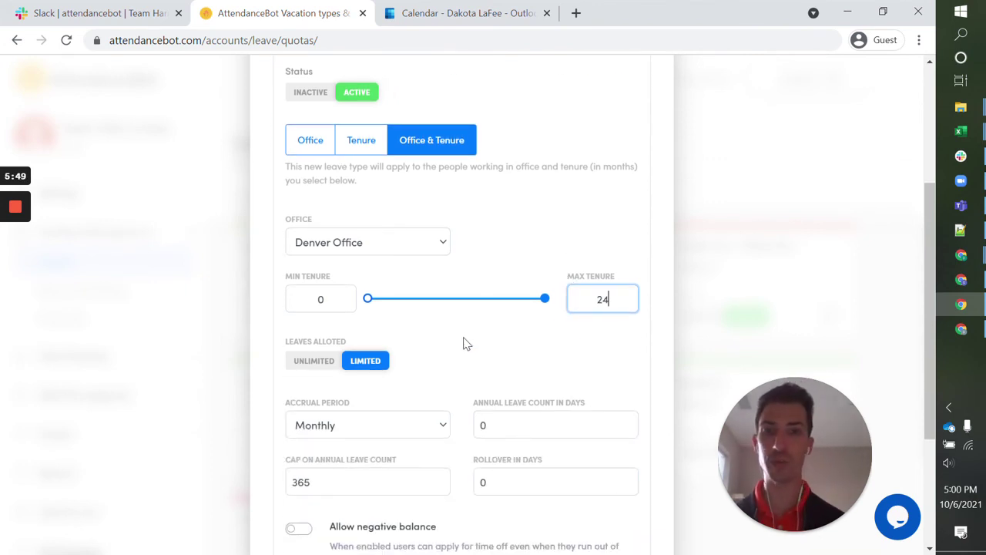
{"action": "scroll", "coordinate": [465, 343], "scroll_direction": "down", "scroll_amount": 1}
{"action": "left_click_drag", "start_coordinate": [493, 374], "coordinate": [453, 373]}
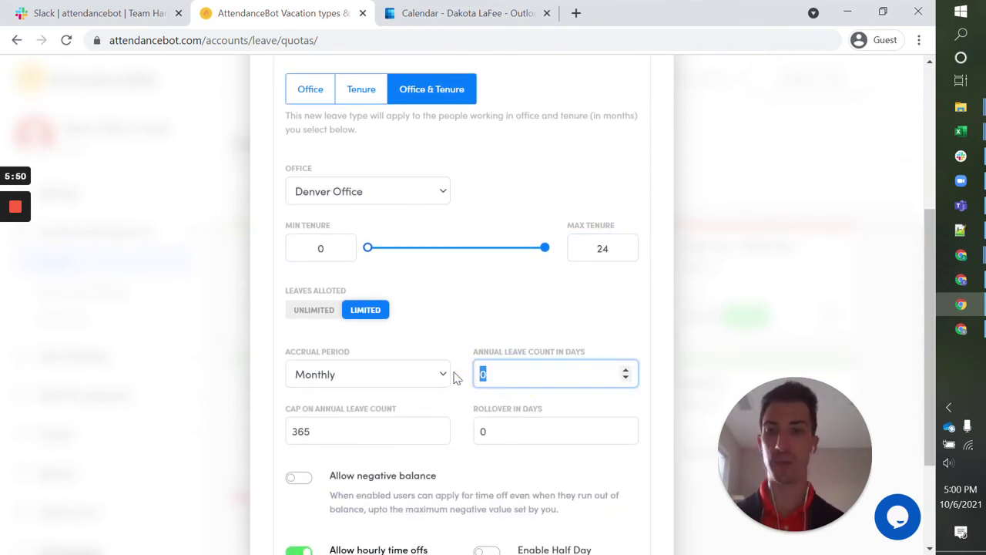
{"action": "type", "text": "2"}
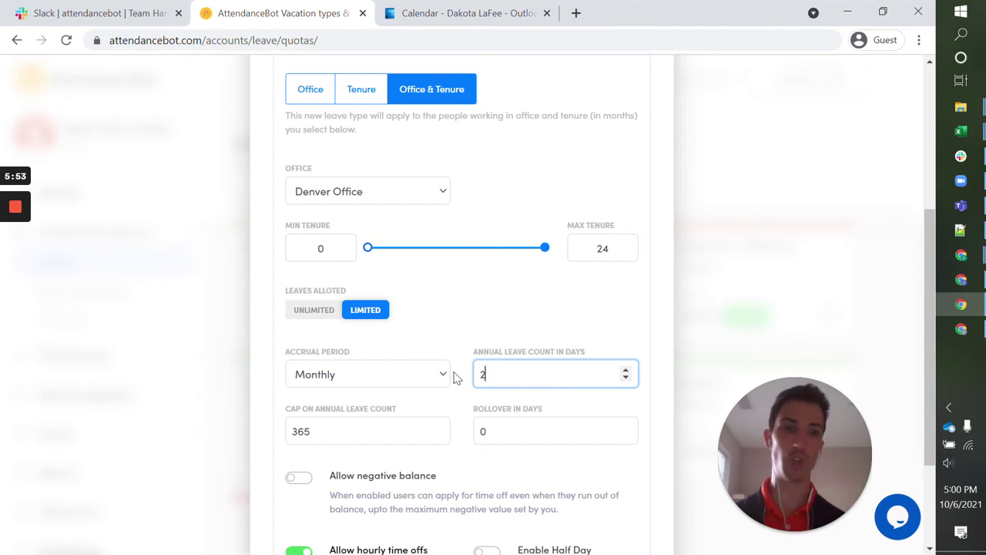
Set the new set's rollover to 10 days and close the leave type without saving
{"action": "scroll", "coordinate": [453, 377], "scroll_direction": "down", "scroll_amount": 1}
{"action": "scroll", "coordinate": [454, 377], "scroll_direction": "down", "scroll_amount": 1}
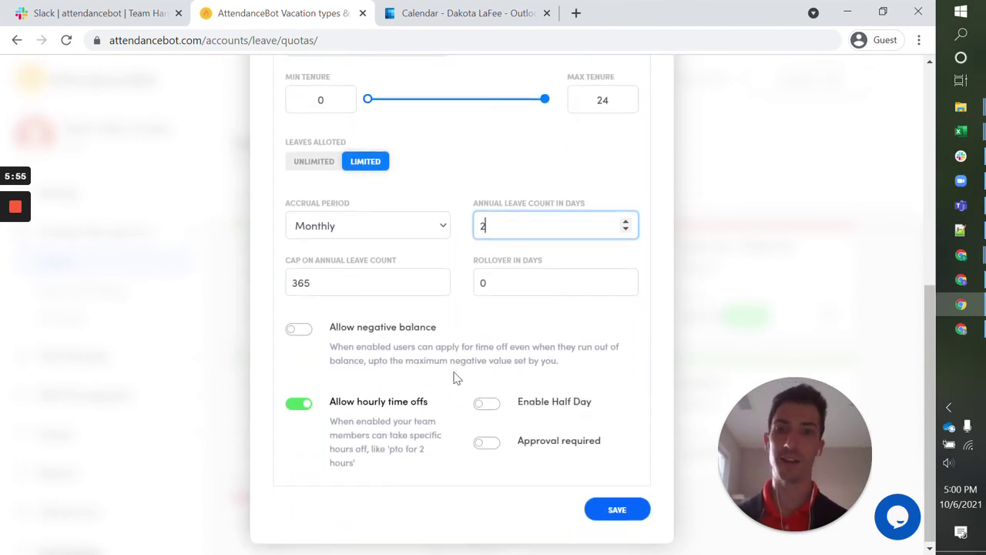
{"action": "left_click", "coordinate": [480, 282]}
{"action": "left_click", "coordinate": [450, 260]}
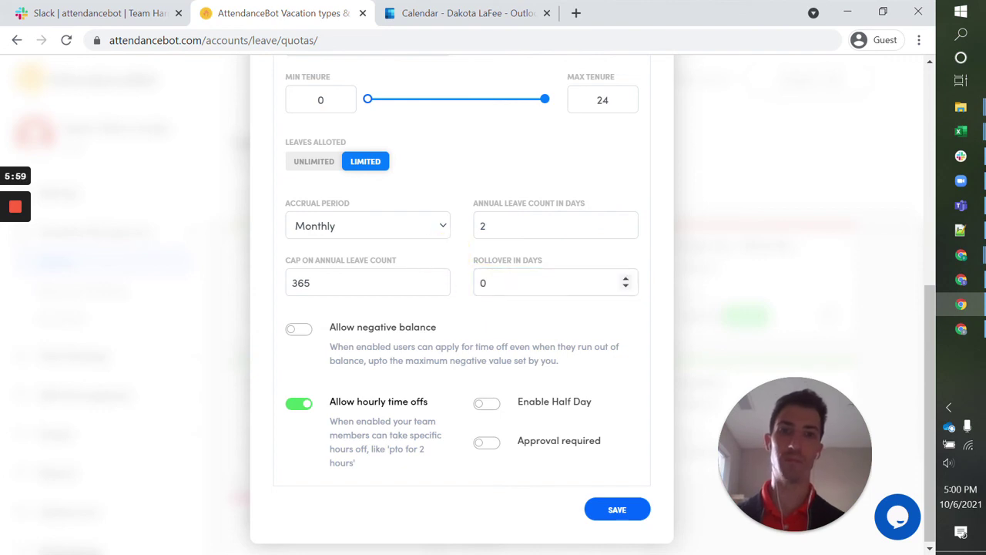
{"action": "left_click", "coordinate": [502, 282]}
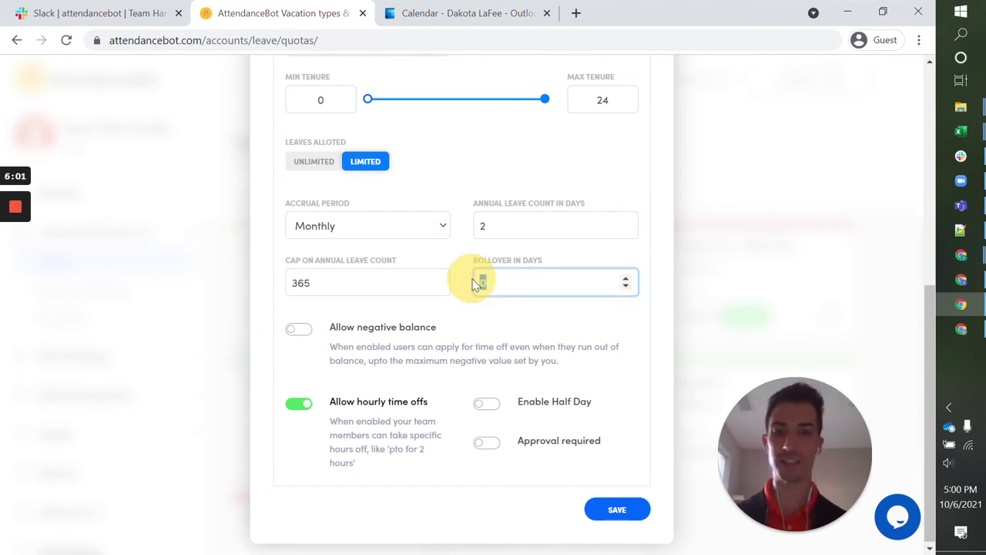
{"action": "key", "text": "BackSpace"}
{"action": "type", "text": "10"}
{"action": "left_click_drag", "start_coordinate": [446, 258], "coordinate": [633, 511]}
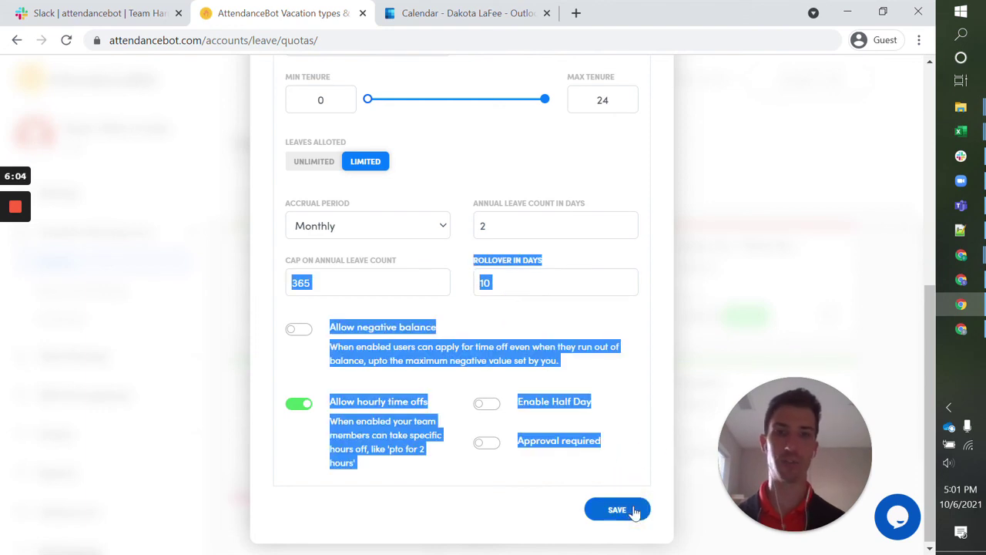
{"action": "scroll", "coordinate": [591, 254], "scroll_direction": "up", "scroll_amount": 6}
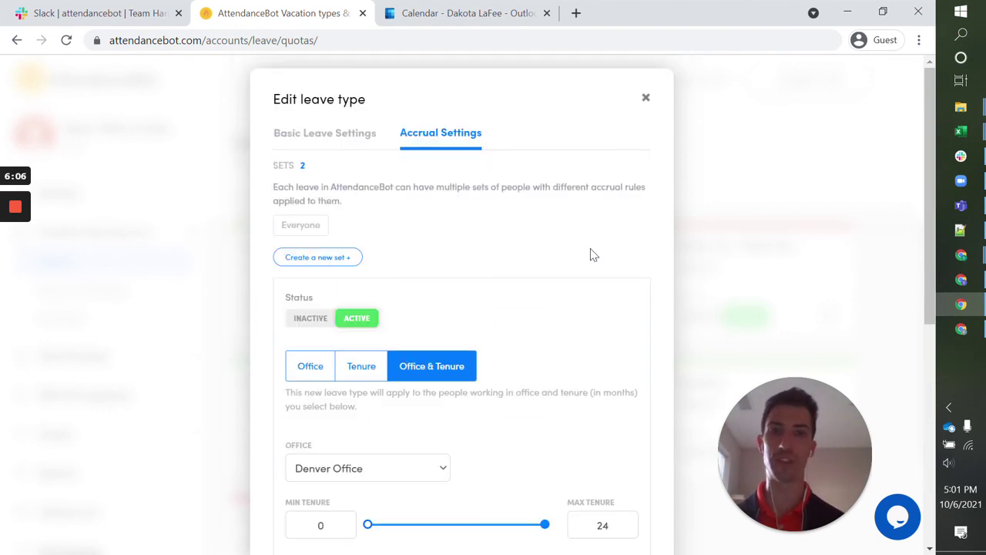
{"action": "left_click", "coordinate": [646, 97]}
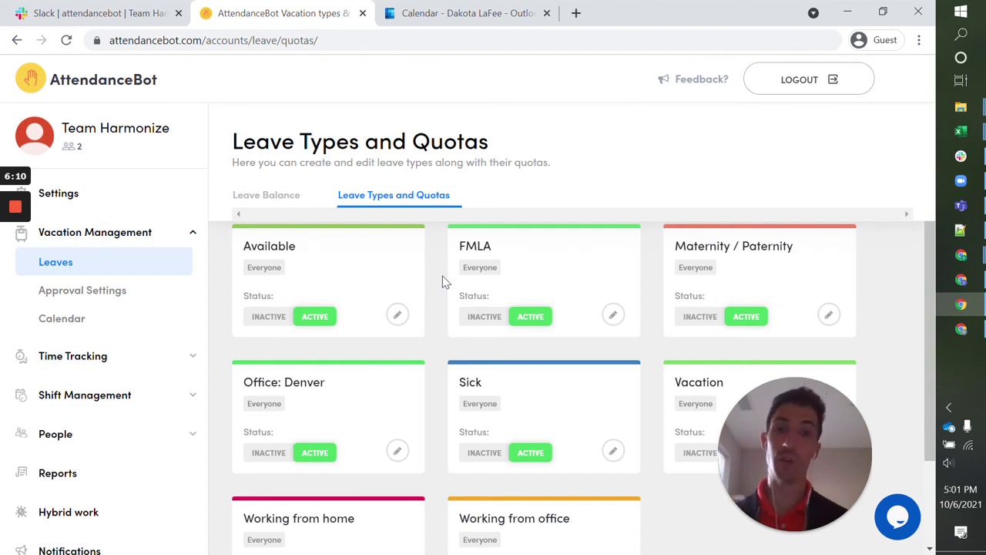
Open the vacation approval settings and examine the approval hierarchy levels
{"action": "scroll", "coordinate": [443, 281], "scroll_direction": "up", "scroll_amount": 2}
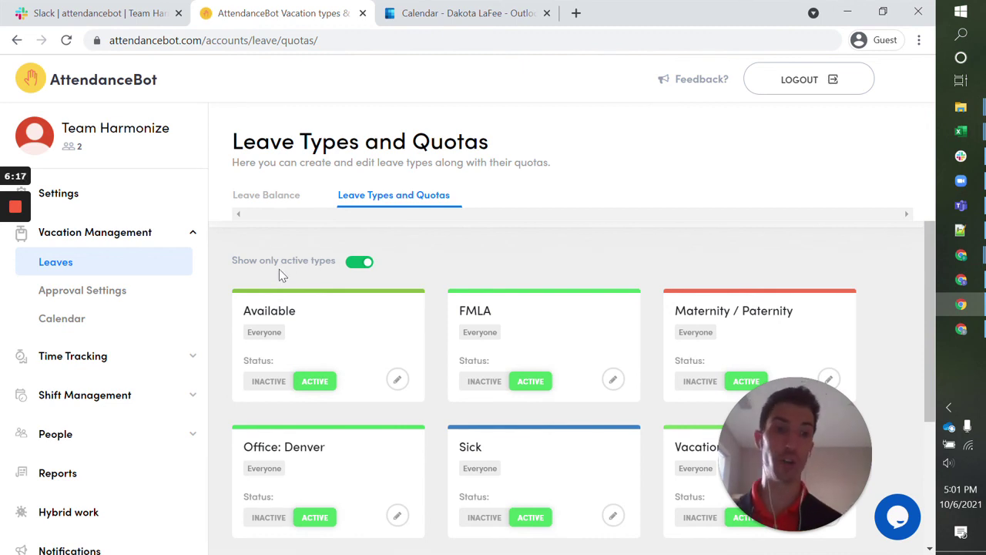
{"action": "left_click", "coordinate": [88, 290]}
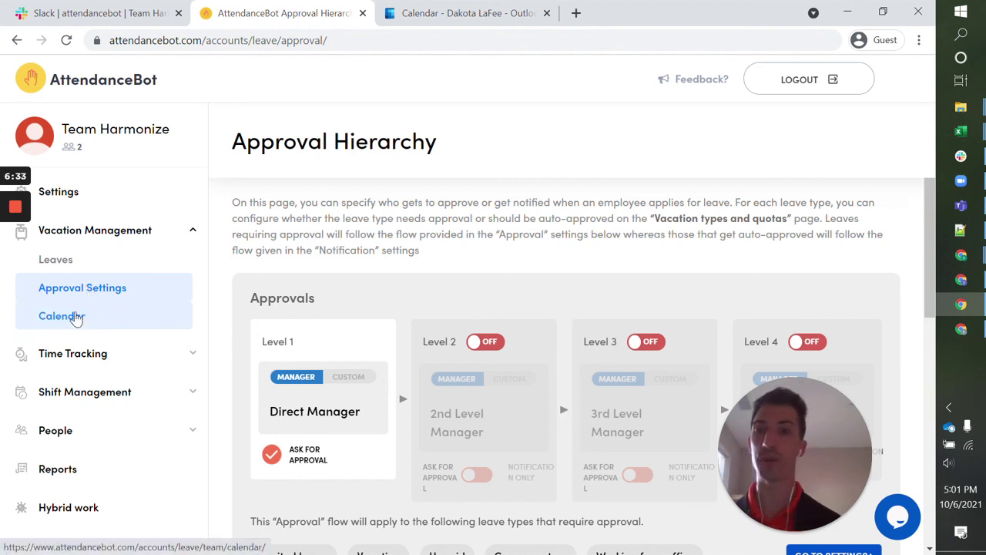
Open the company calendar, review its team view, holidays and blackout dates, and return to the team calendar
{"action": "left_click", "coordinate": [75, 317]}
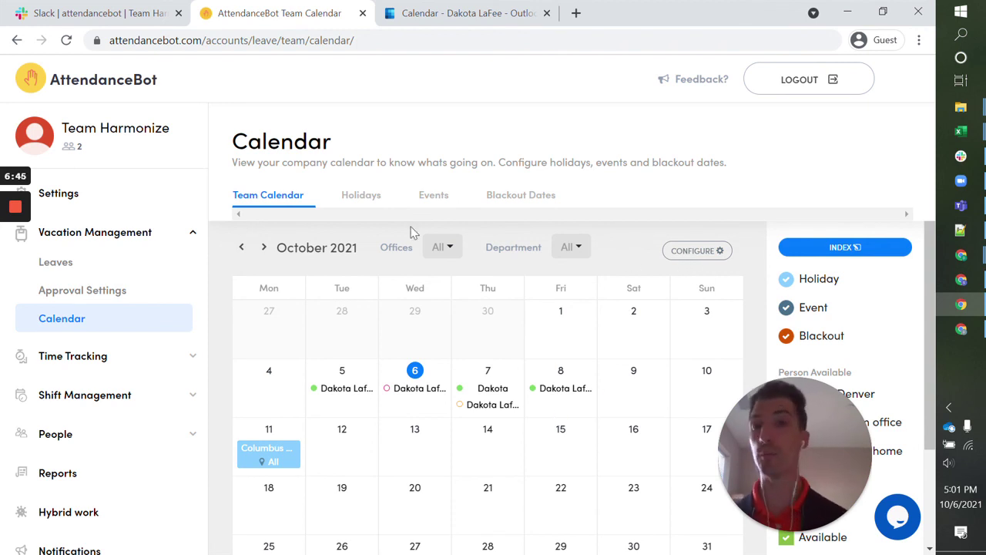
{"action": "left_click", "coordinate": [363, 200]}
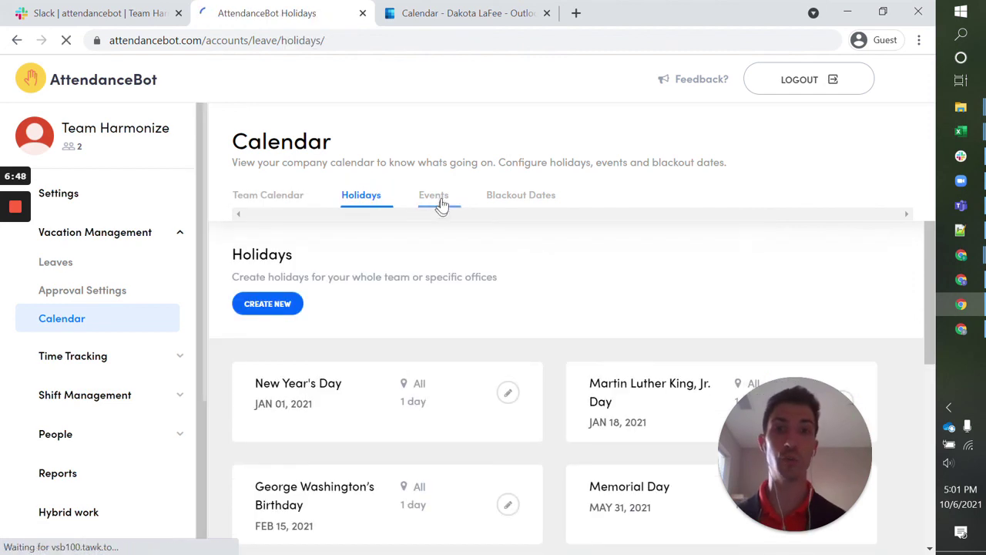
{"action": "left_click", "coordinate": [541, 194]}
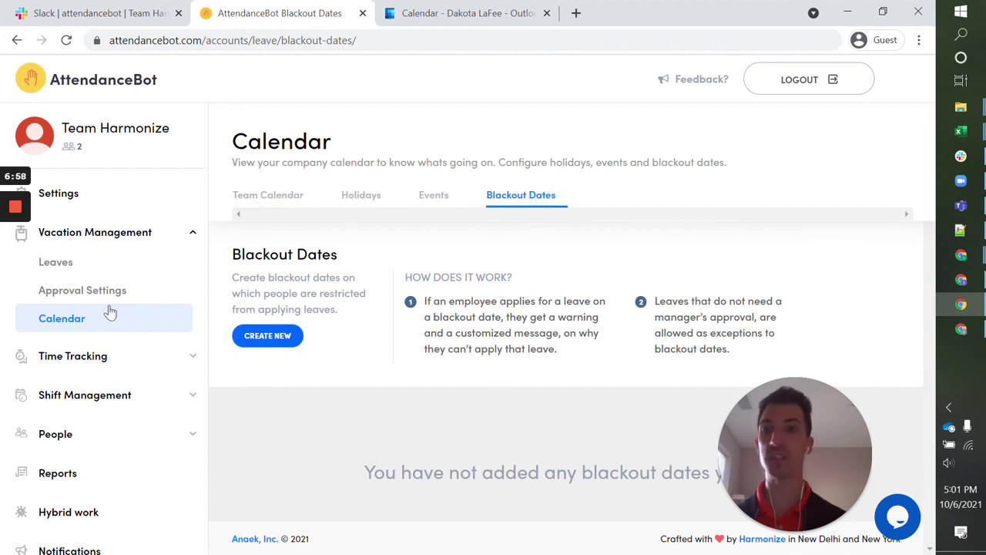
{"action": "left_click", "coordinate": [268, 195]}
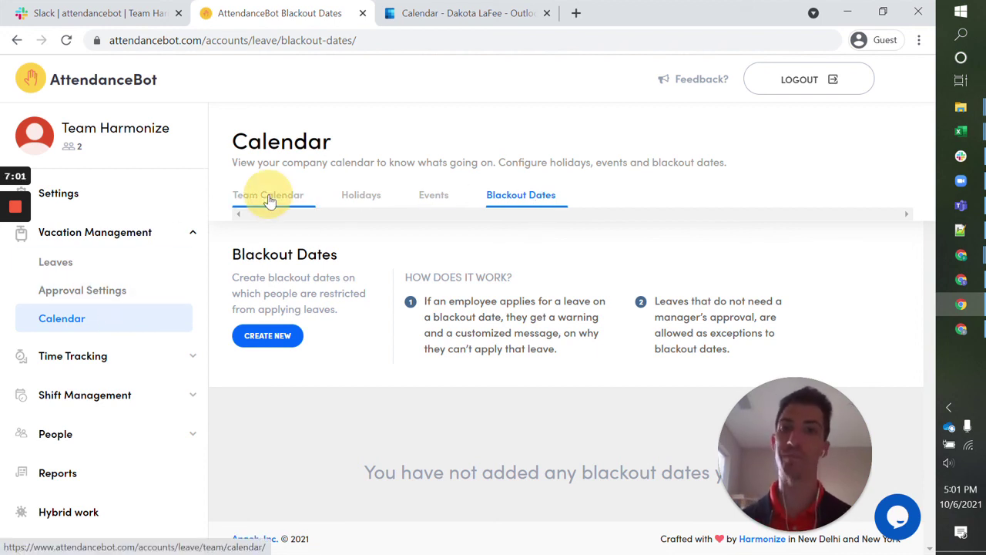